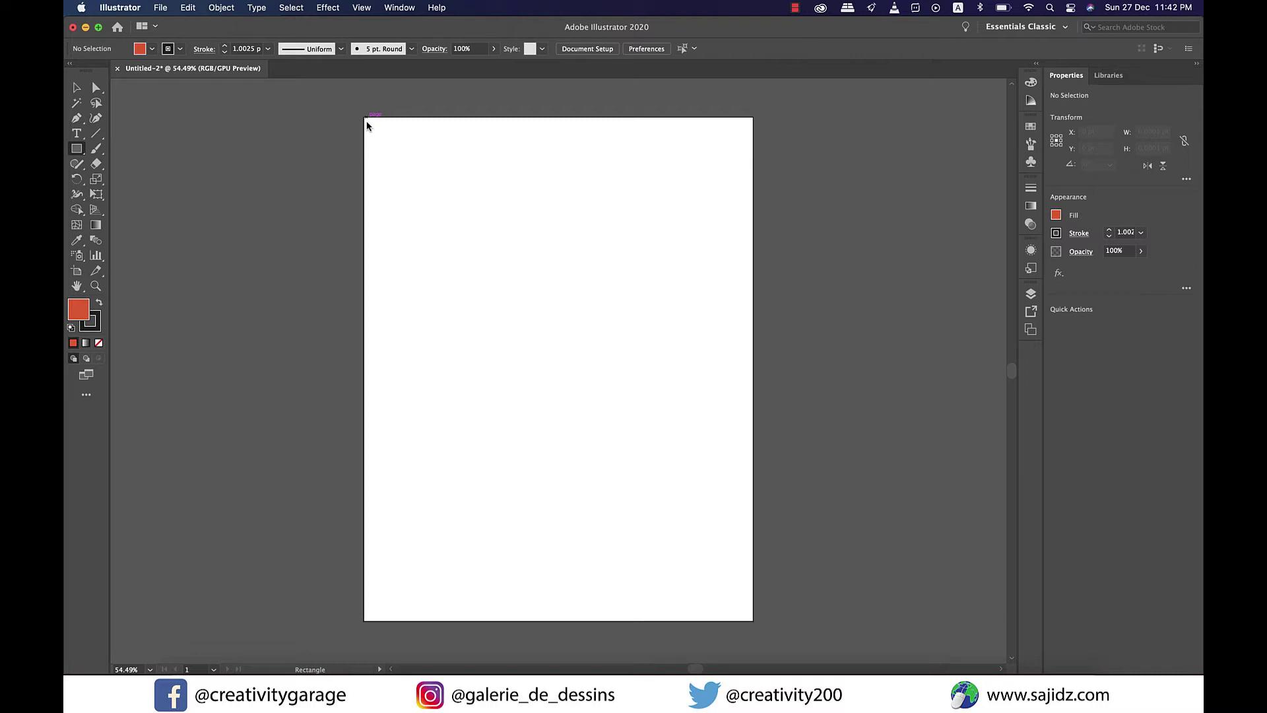
# Draw a 612 x 792 pt rectangle covering the whole artboard and fill it with the blue C=85 M=50 Y=0 K=0 swatch.
pyautogui.moveTo(366, 117); pyautogui.dragTo(754, 621)
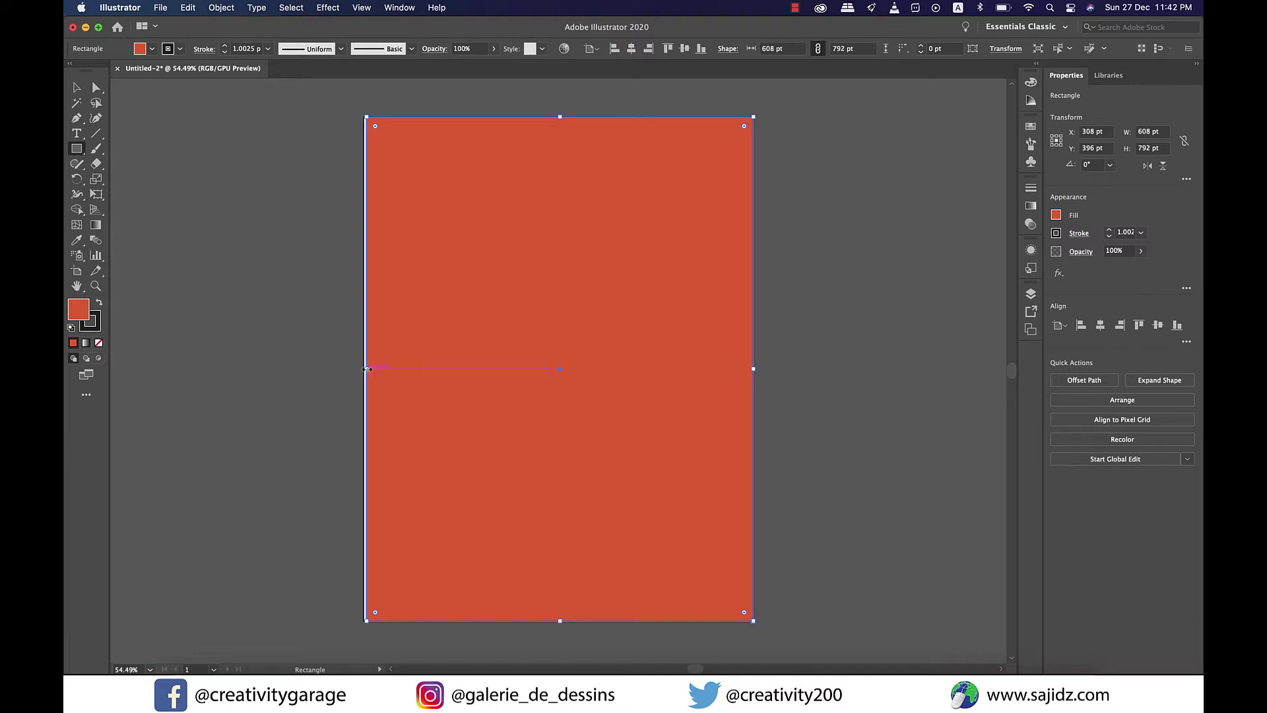
pyautogui.moveTo(367, 369); pyautogui.dragTo(363, 369)
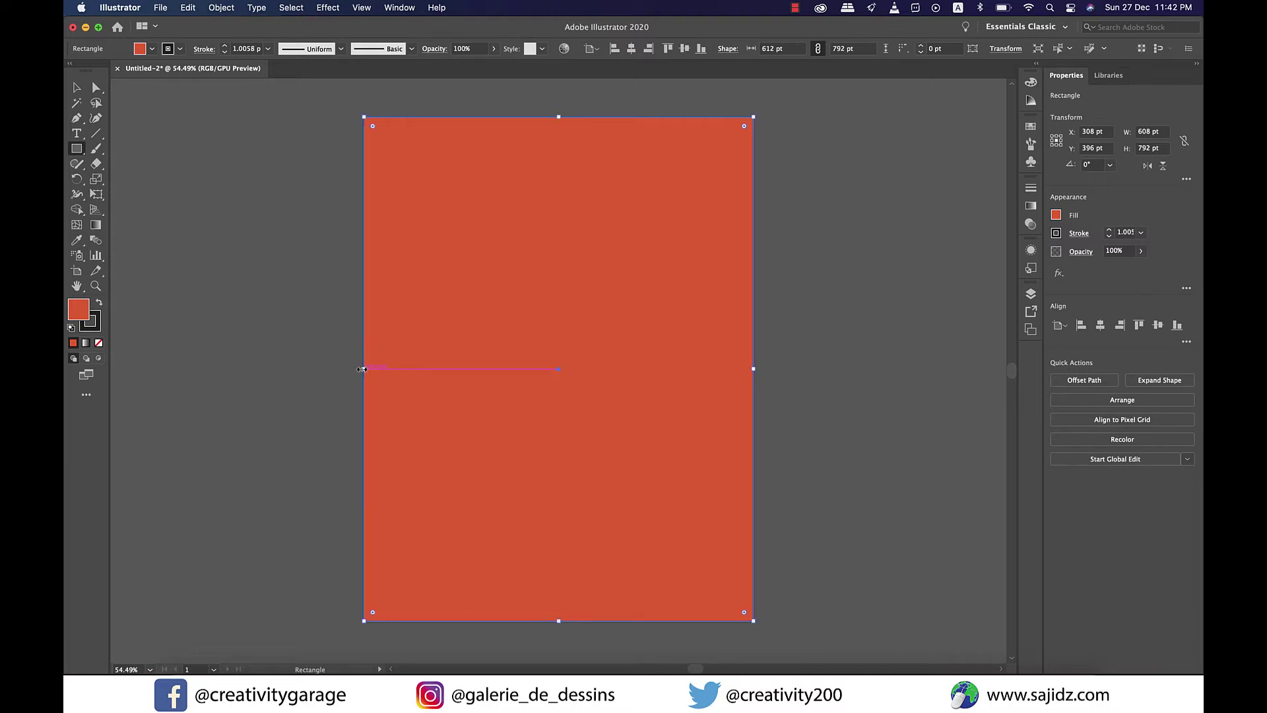
pyautogui.click(1056, 215)
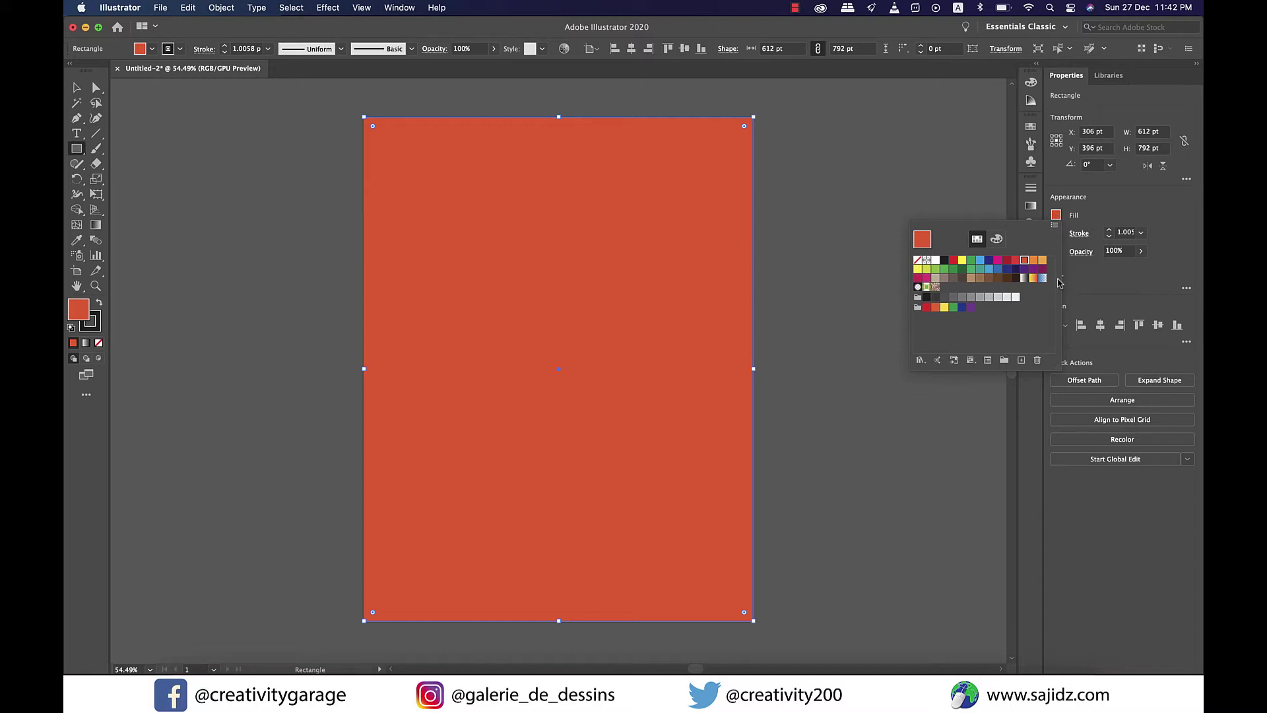
pyautogui.click(998, 269)
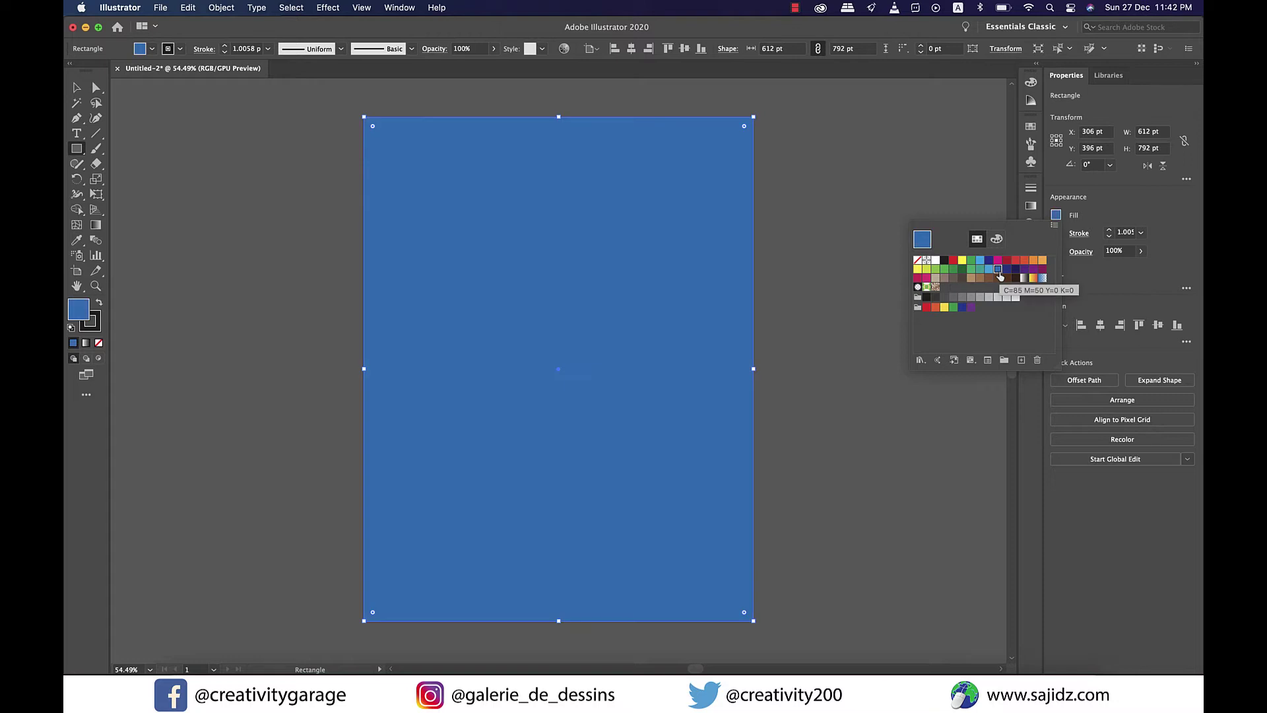
pyautogui.click(77, 95)
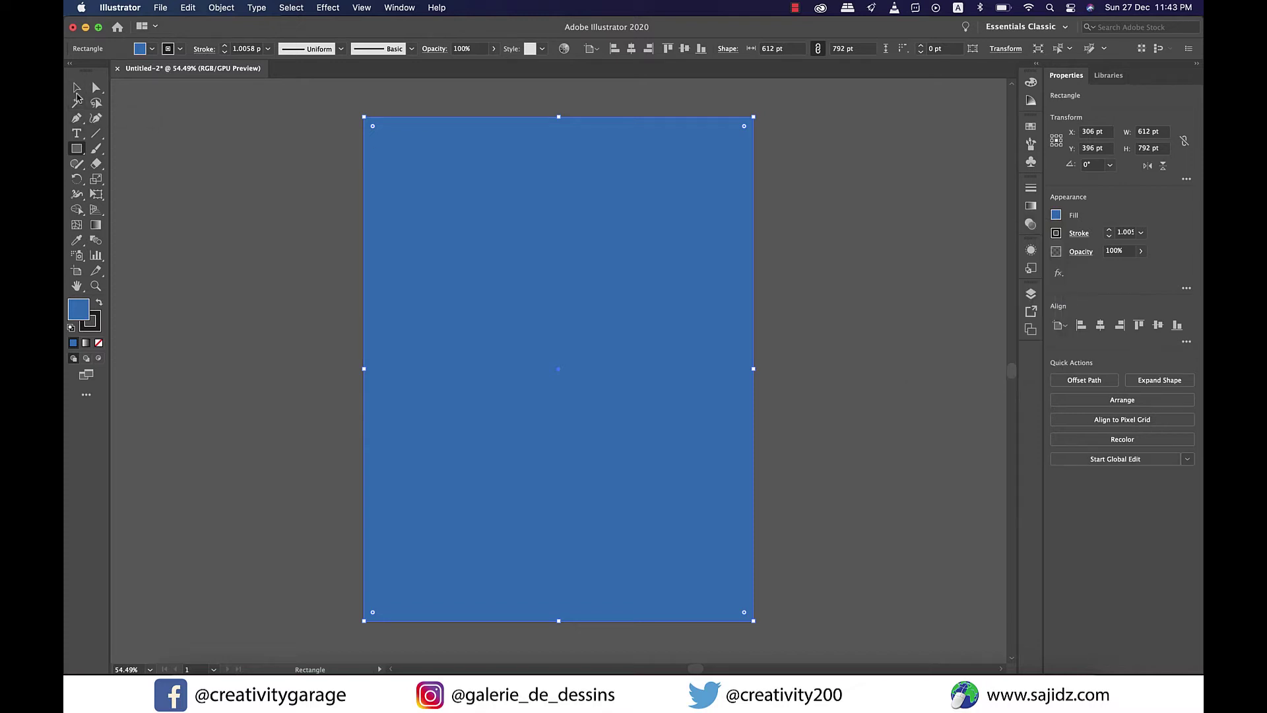
pyautogui.click(77, 96)
pyautogui.press('super+shift+a')
# Place monument.psd as a linked image across the full artboard width, with its base aligned to the artboard's lower edge.
pyautogui.click(161, 7)
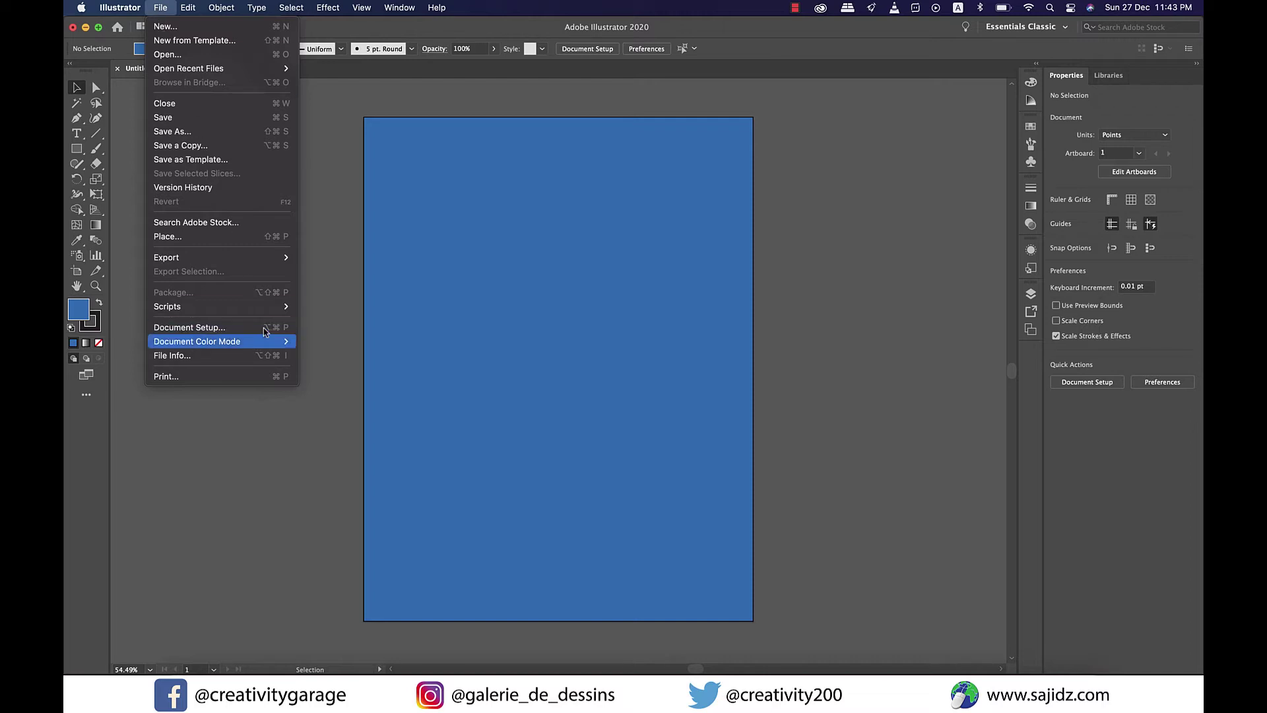
pyautogui.moveTo(264, 340)
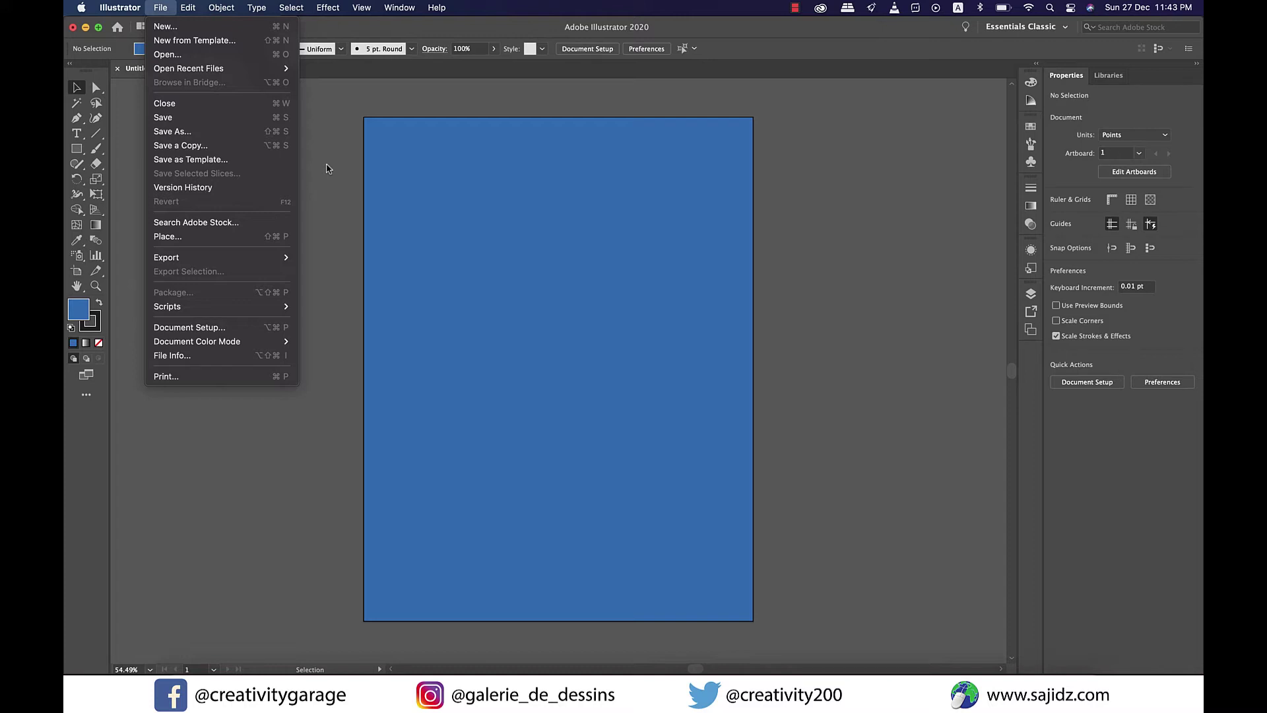
pyautogui.click(194, 239)
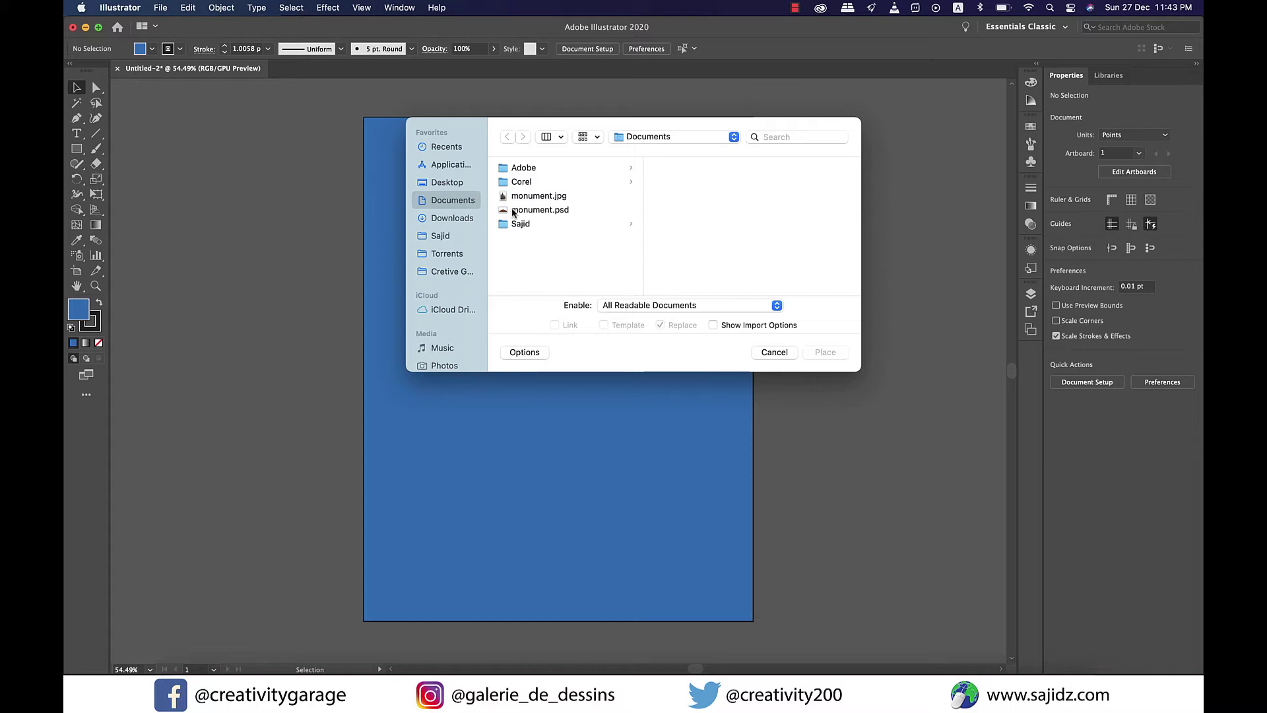
pyautogui.click(539, 210)
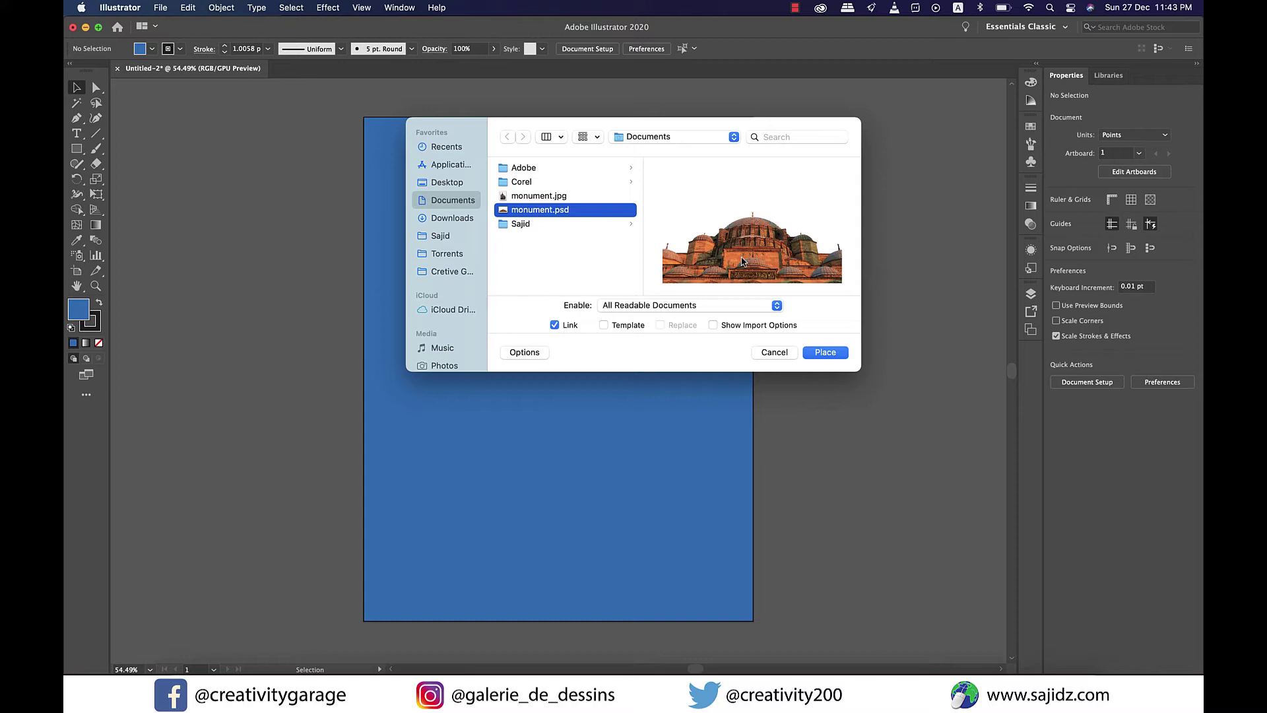
pyautogui.click(825, 353)
pyautogui.press('Escape')
pyautogui.moveTo(364, 358); pyautogui.dragTo(784, 623)
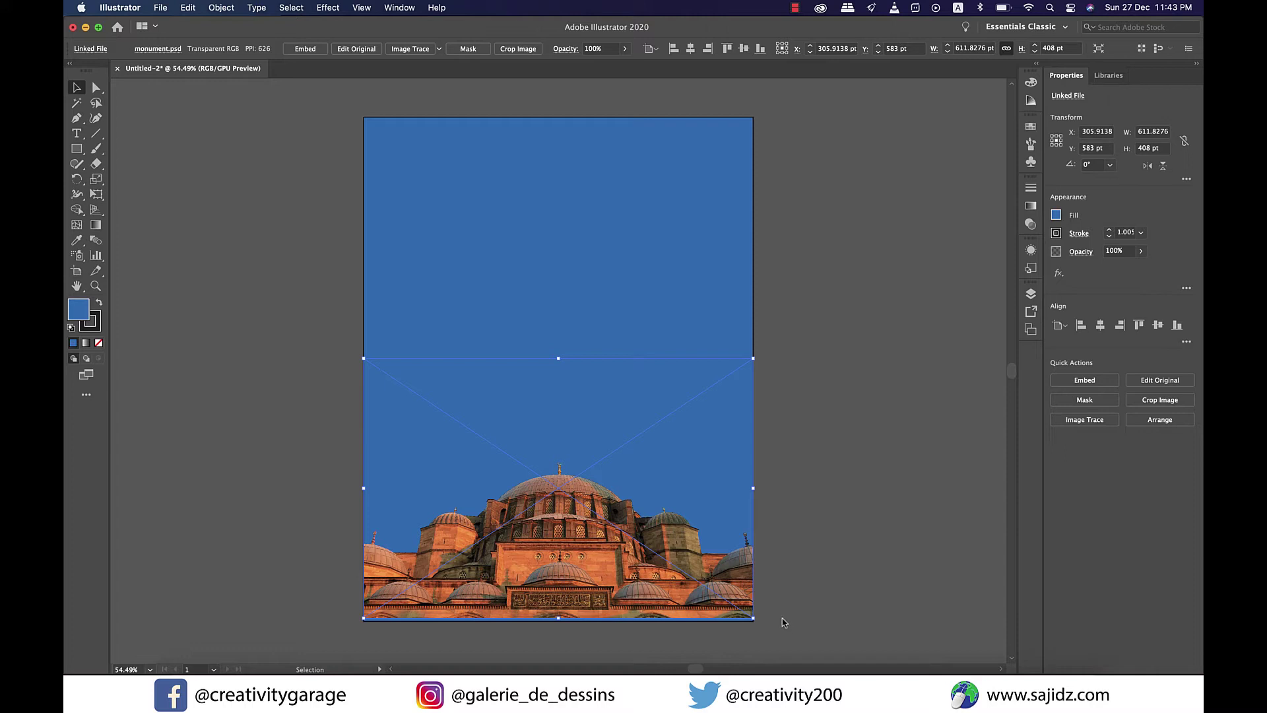
pyautogui.moveTo(669, 565); pyautogui.dragTo(672, 570)
pyautogui.click(786, 527)
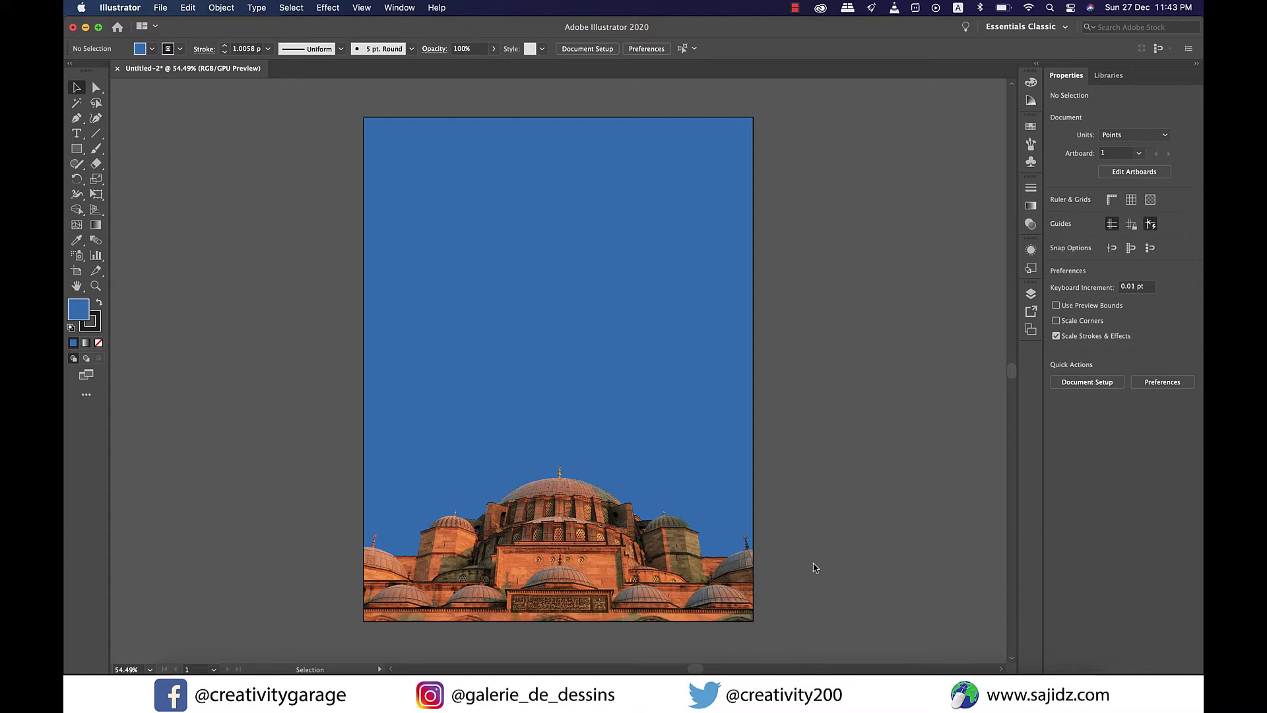
# Embed the linked monument image and release its clipping mask.
pyautogui.scroll(-3, 815, 567)
pyautogui.moveTo(563, 293); pyautogui.dragTo(560, 260)
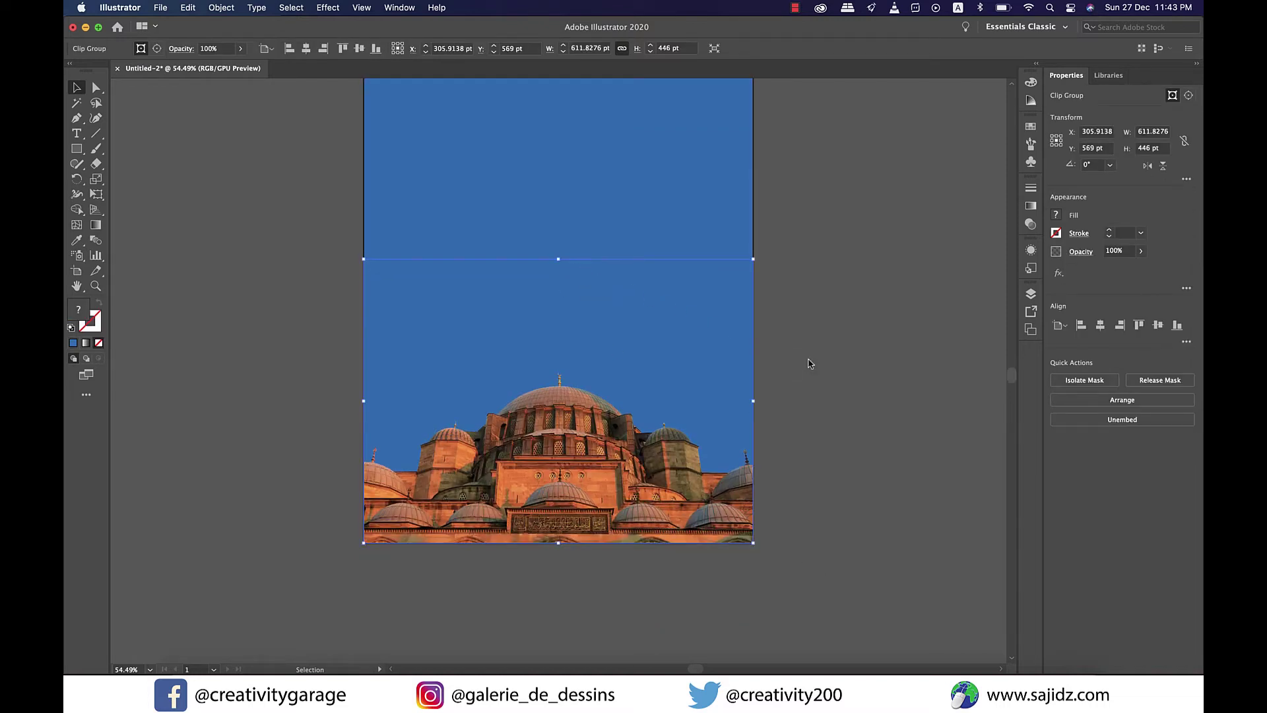
pyautogui.click(830, 368)
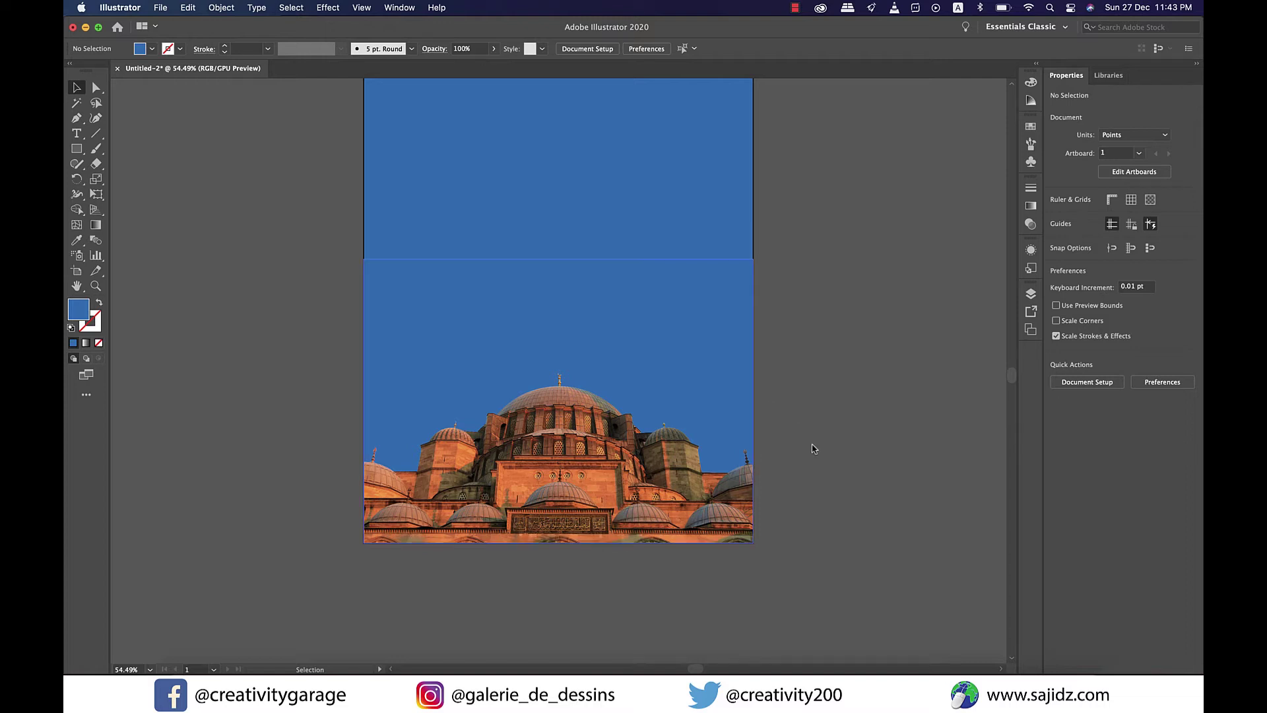
pyautogui.press('super+a')
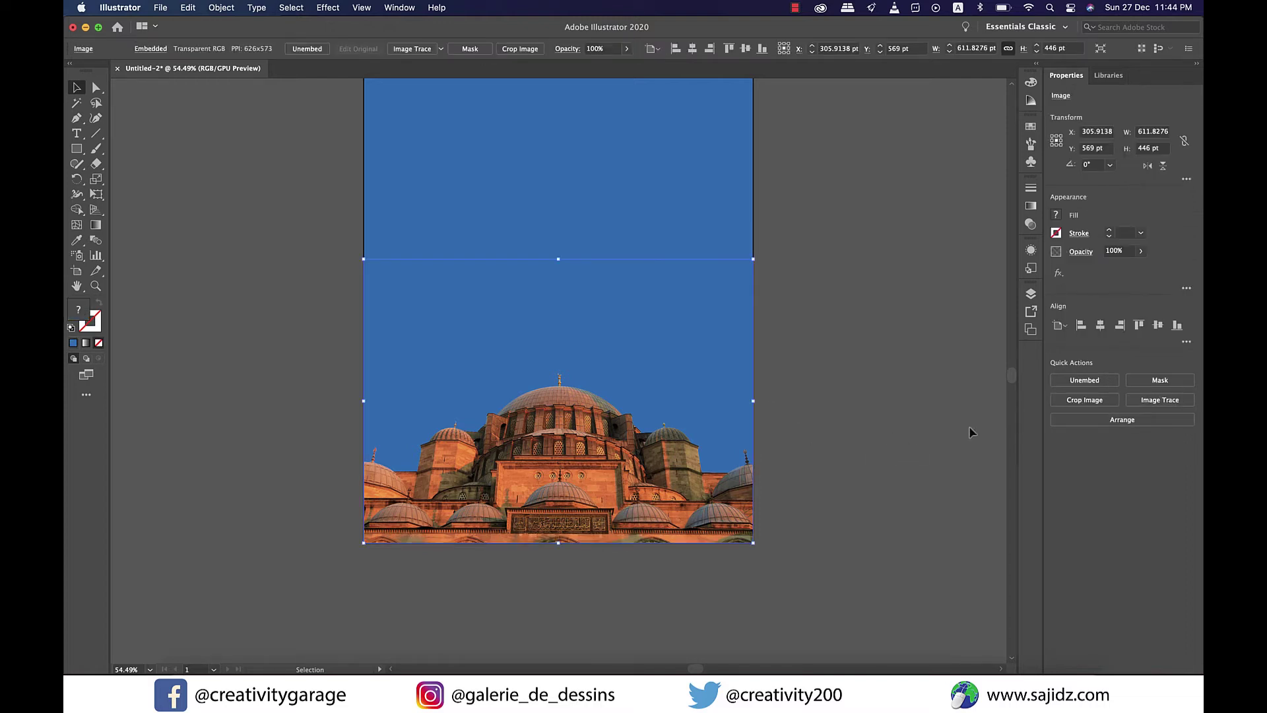
# Trace the monument image with the Shades of Gray preset and expand the tracing into ungrouped paths.
pyautogui.click(1172, 408)
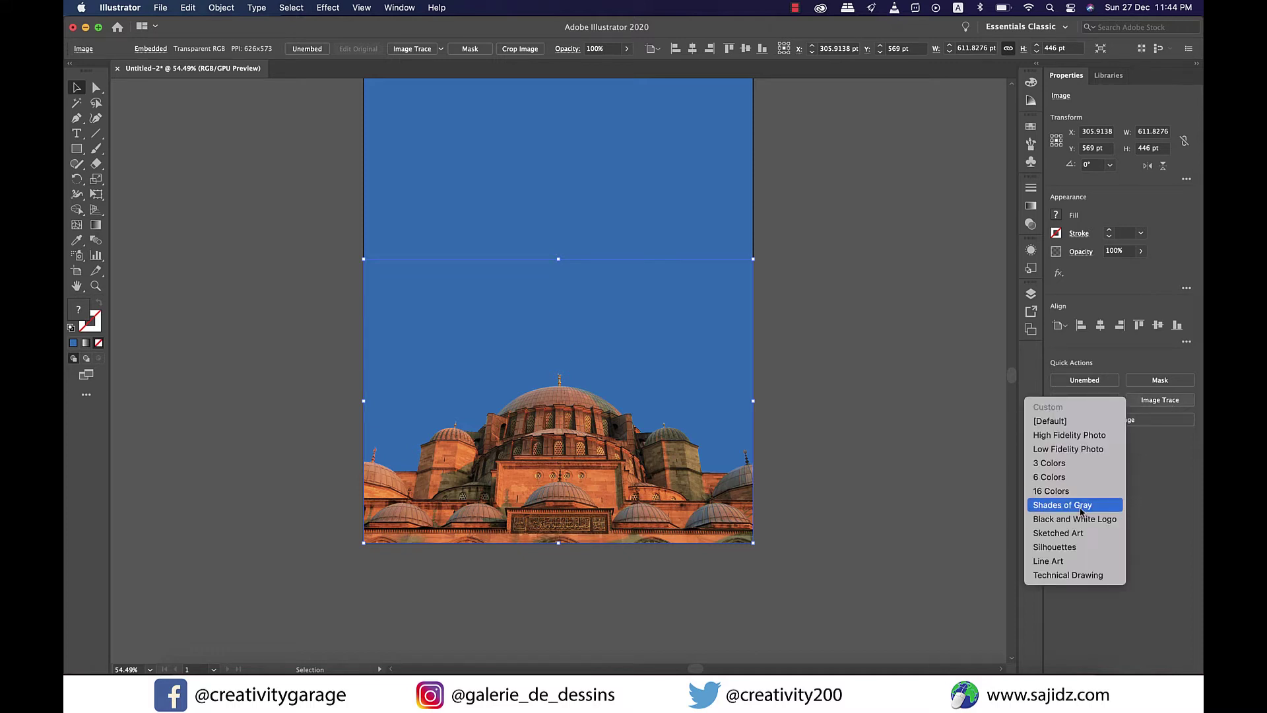
pyautogui.click(1082, 505)
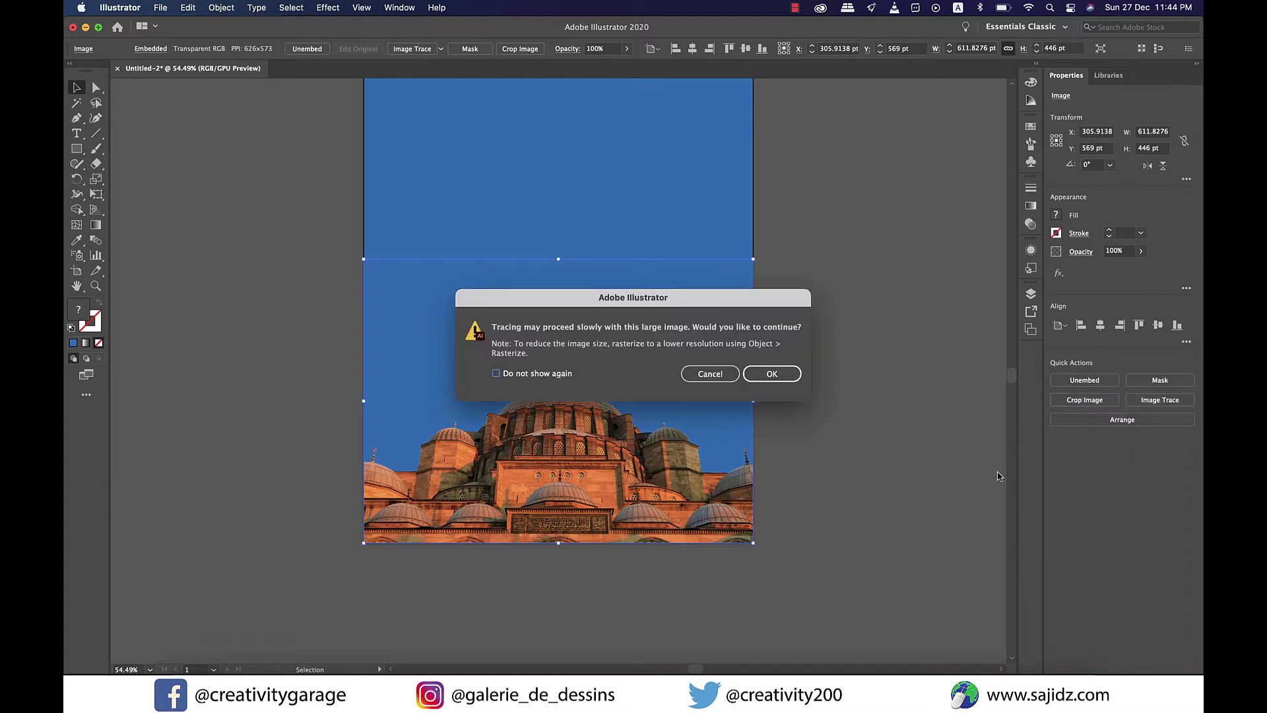
pyautogui.click(772, 374)
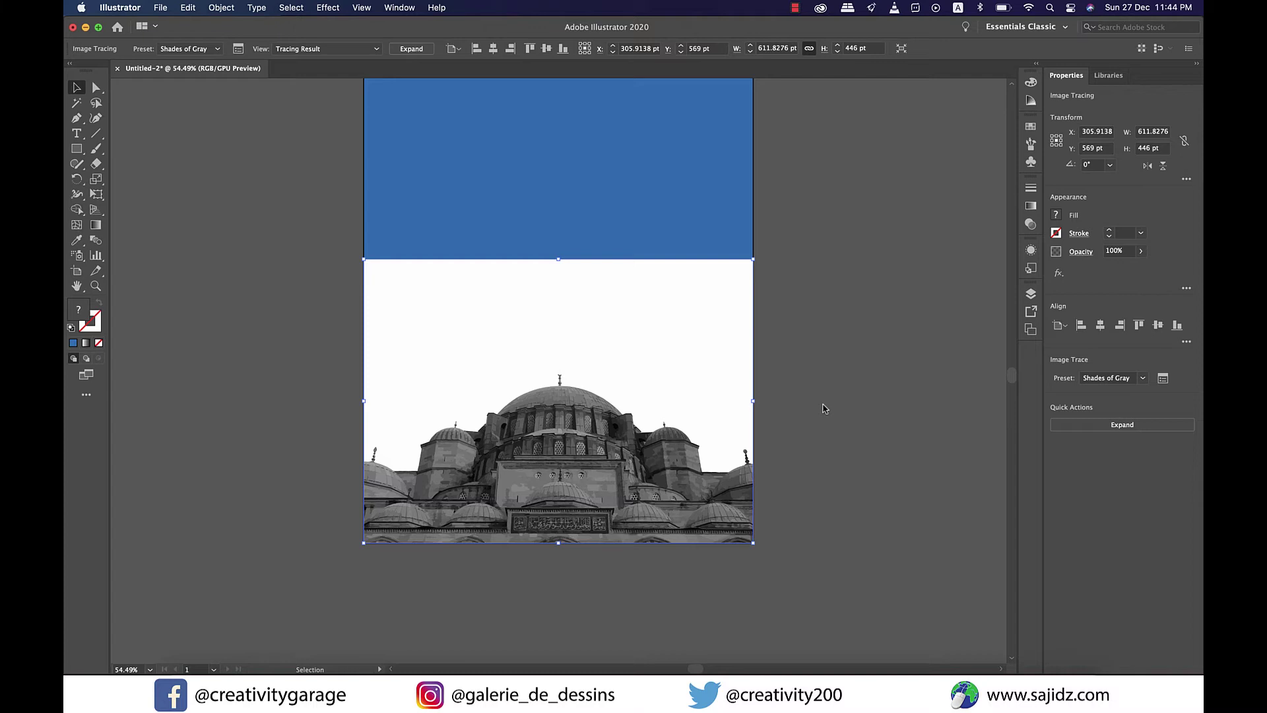
pyautogui.click(1124, 426)
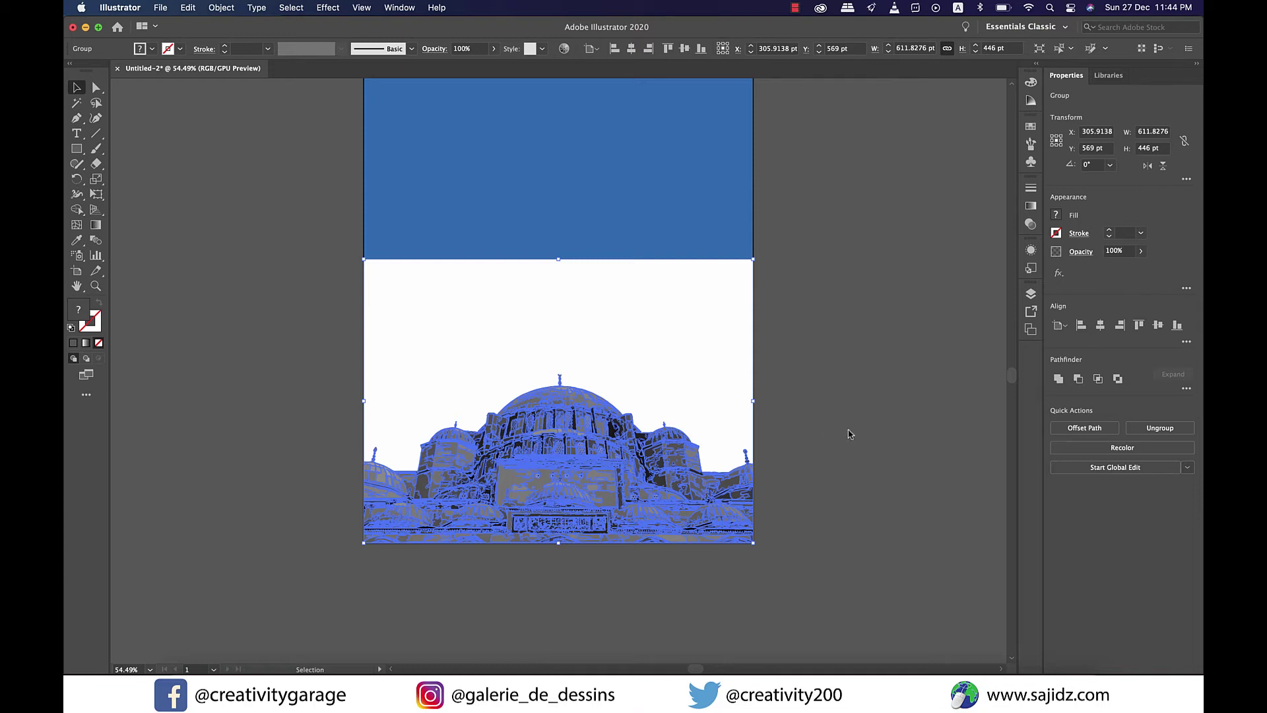
pyautogui.click(1155, 430)
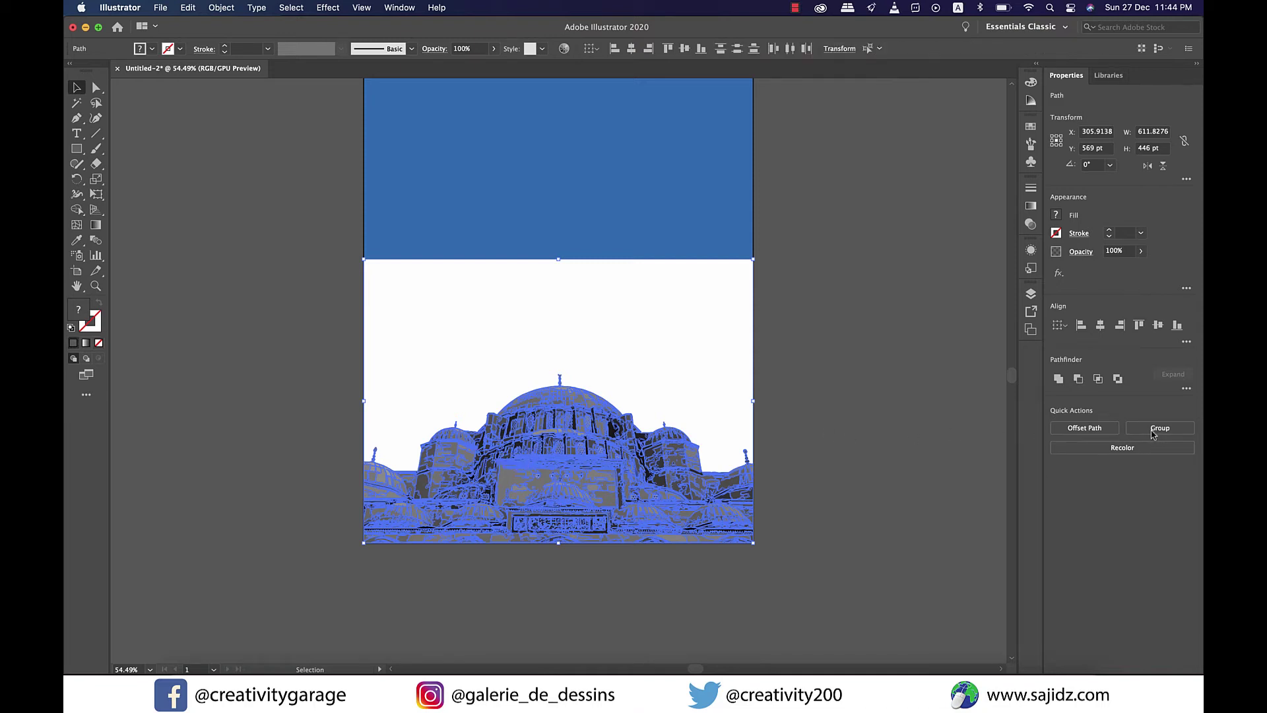
# Delete the white background shape above the traced monument and group the remaining monument paths.
pyautogui.click(96, 88)
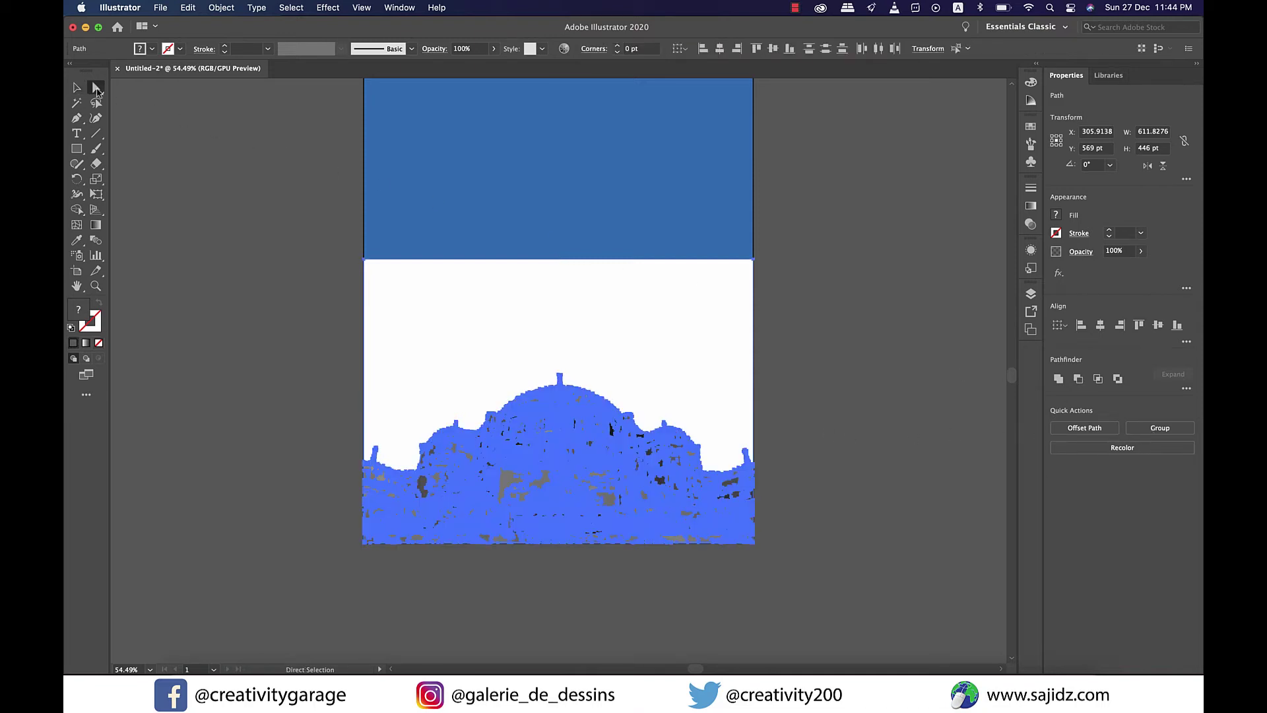
pyautogui.click(752, 264)
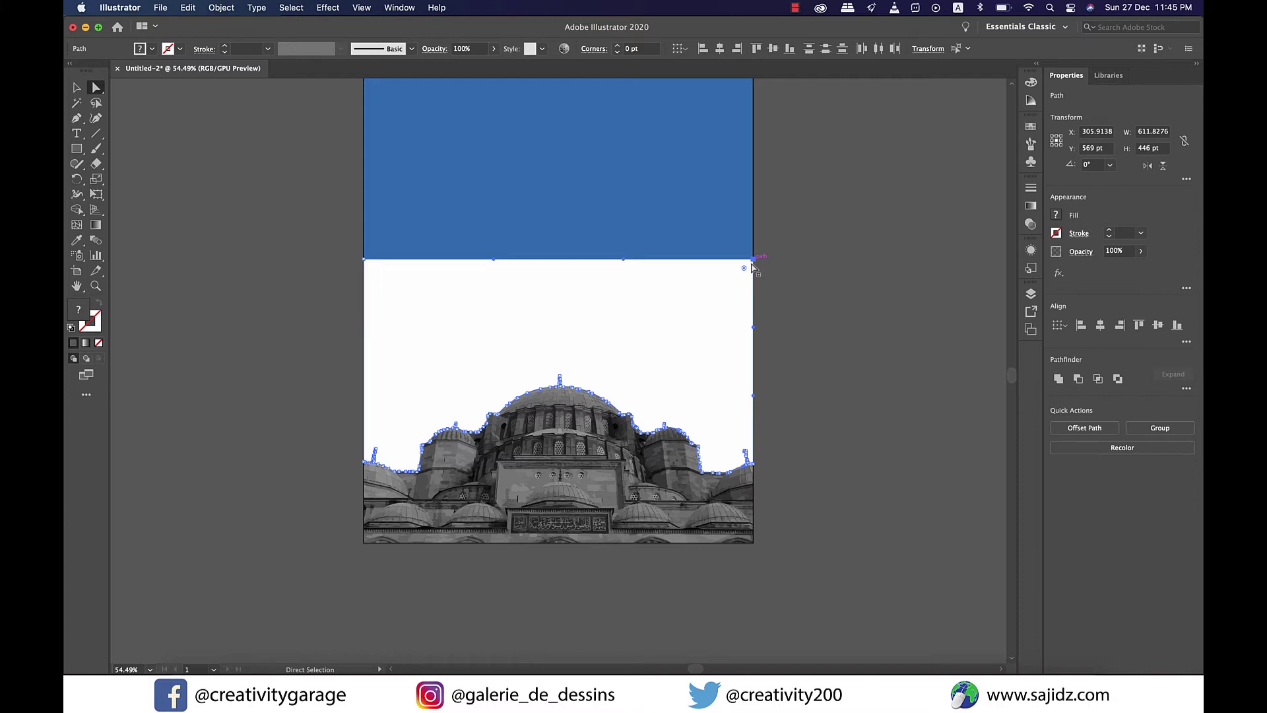
pyautogui.click(752, 263)
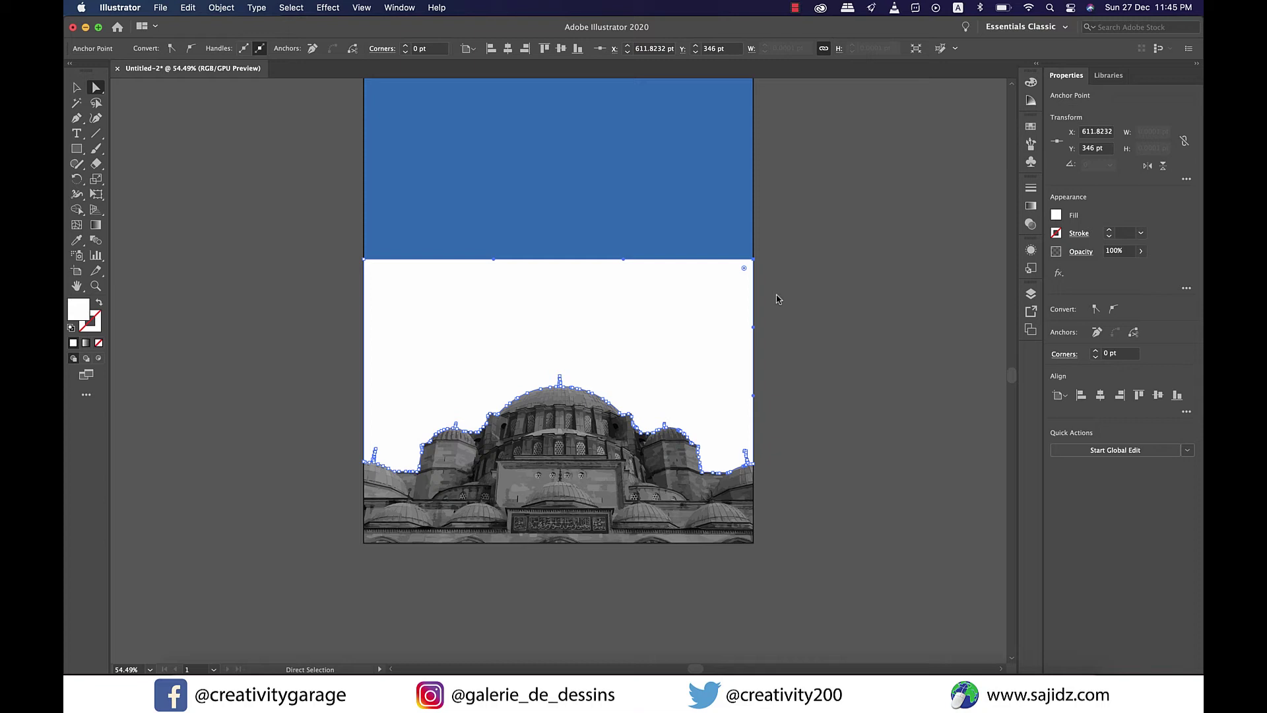
pyautogui.press('Delete')
pyautogui.press('Delete')
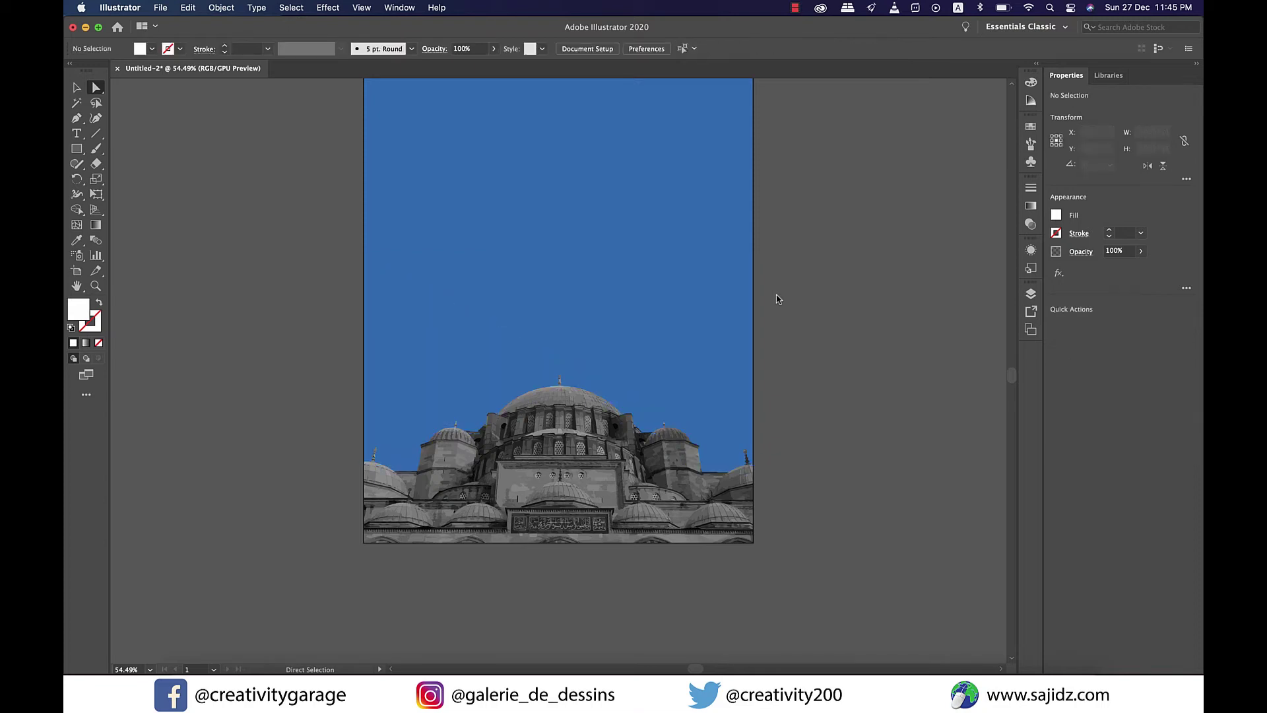
pyautogui.click(77, 88)
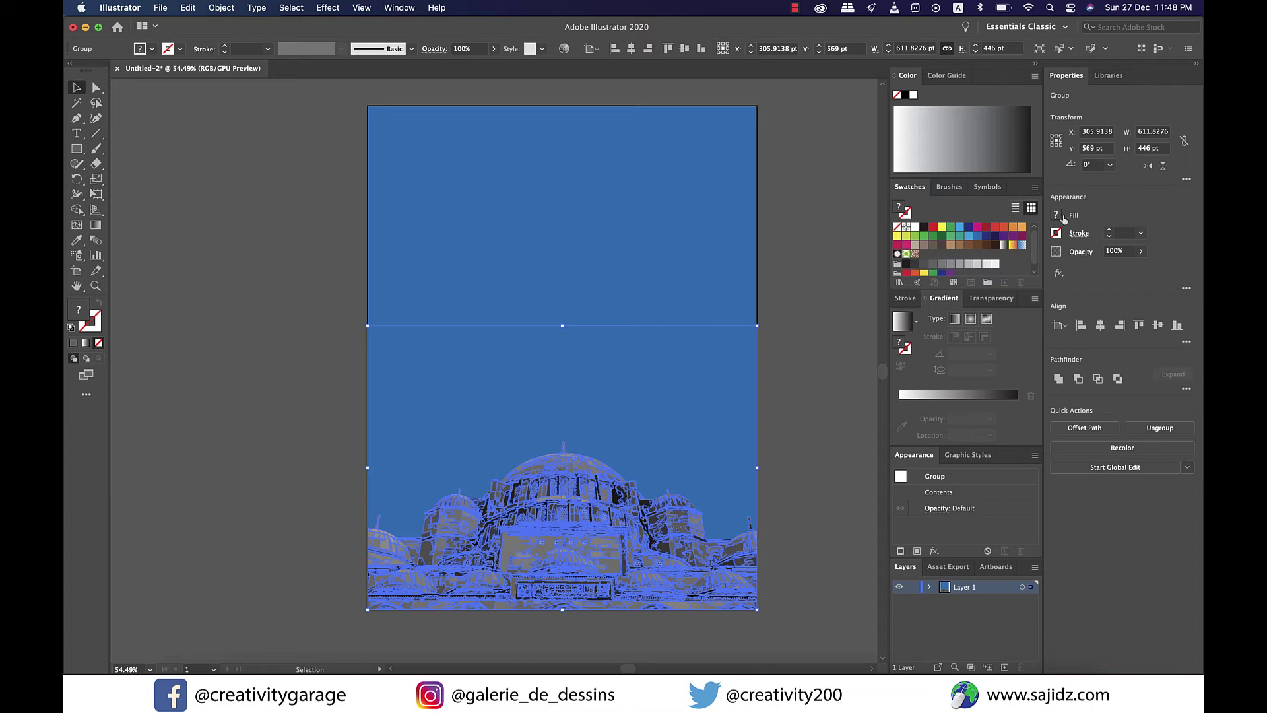
# Try the Multiply blending mode on the monument group.
pyautogui.click(1080, 254)
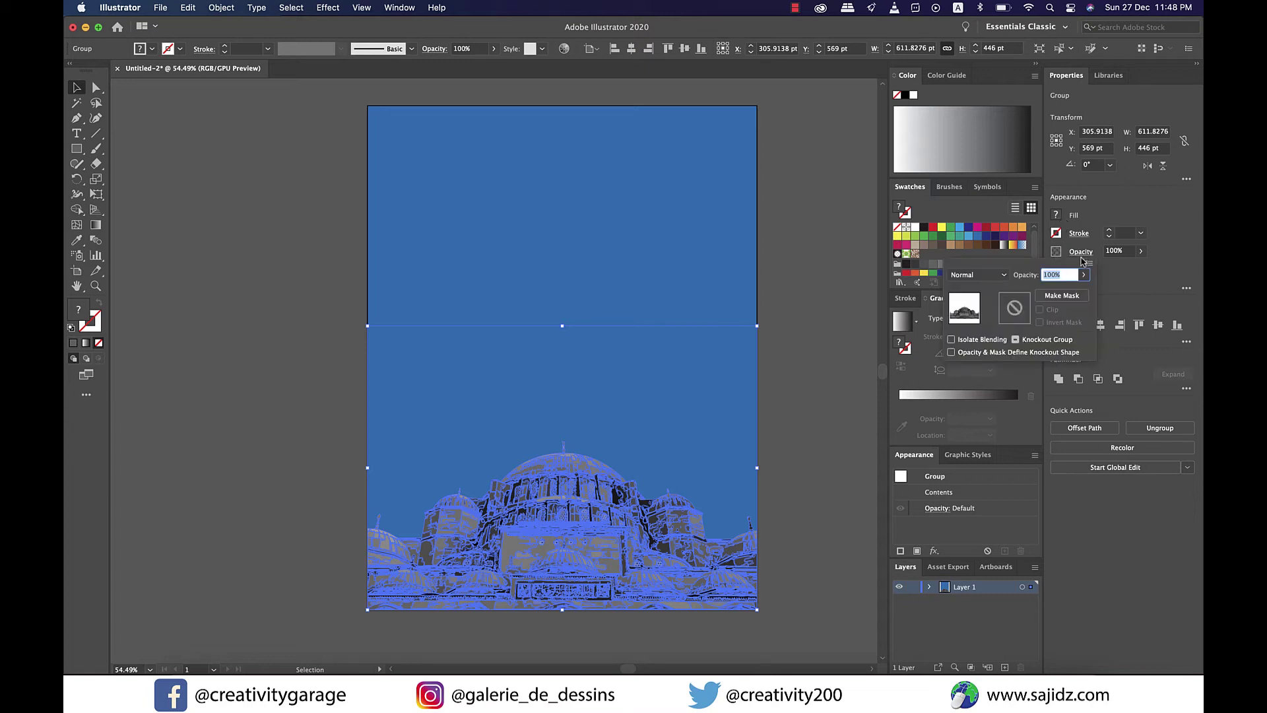
pyautogui.click(1004, 275)
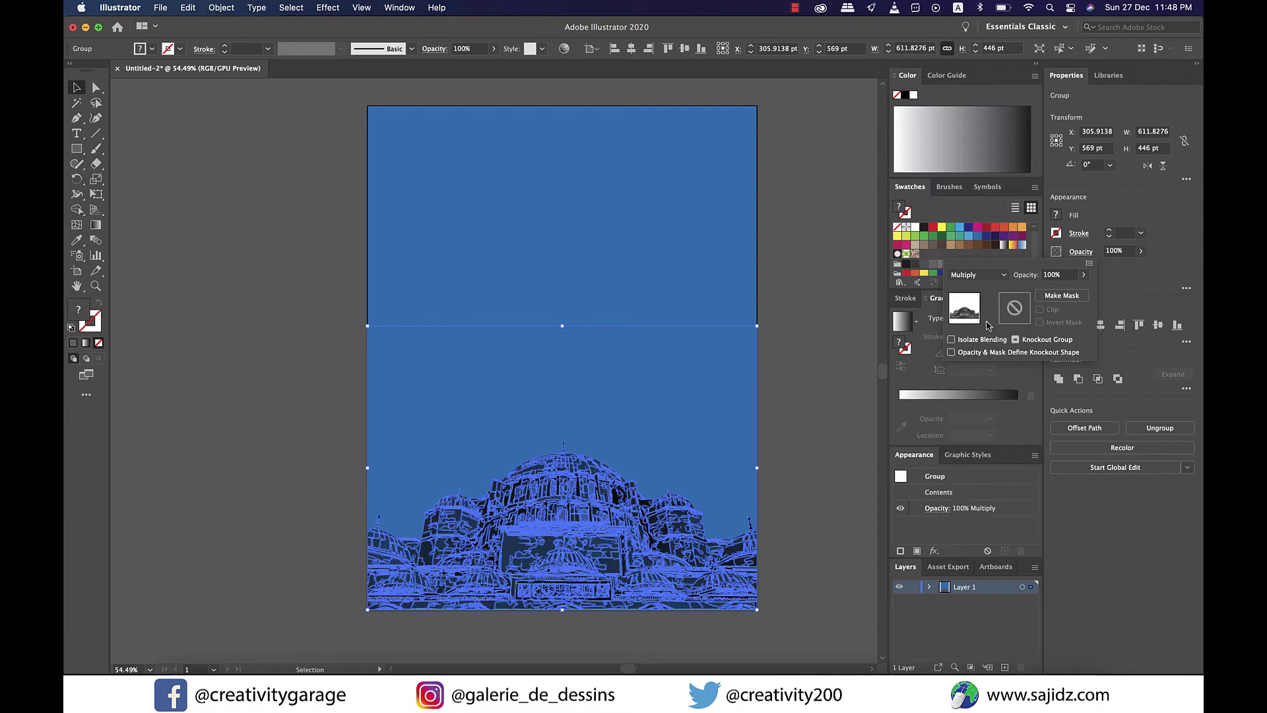
pyautogui.click(928, 339)
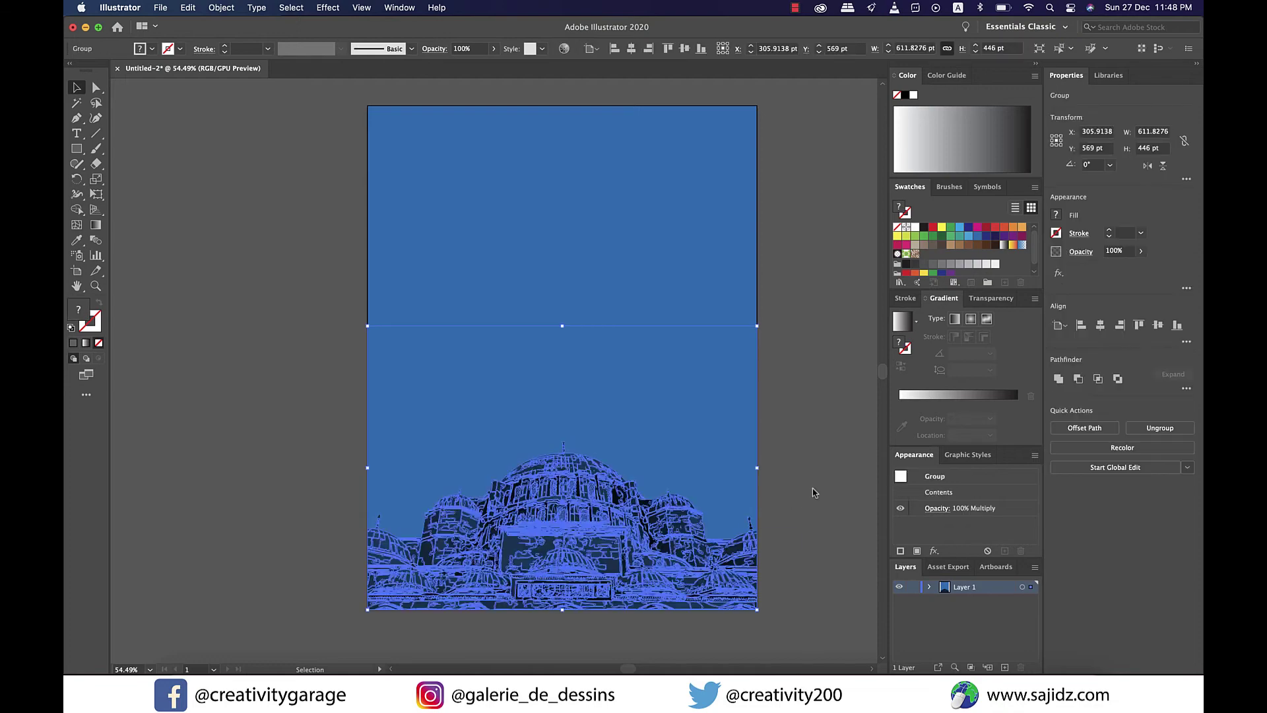
# Set the monument group's blending mode to Screen and deselect it.
pyautogui.click(1081, 252)
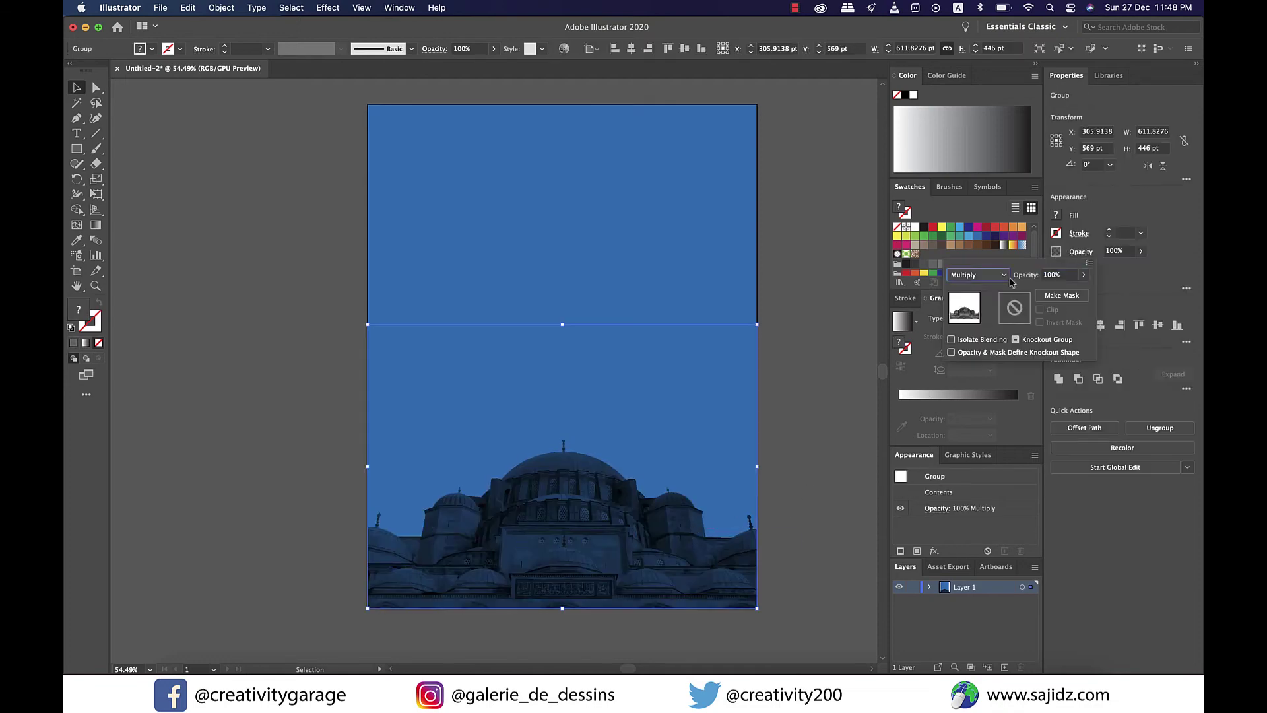
pyautogui.click(976, 274)
pyautogui.click(973, 362)
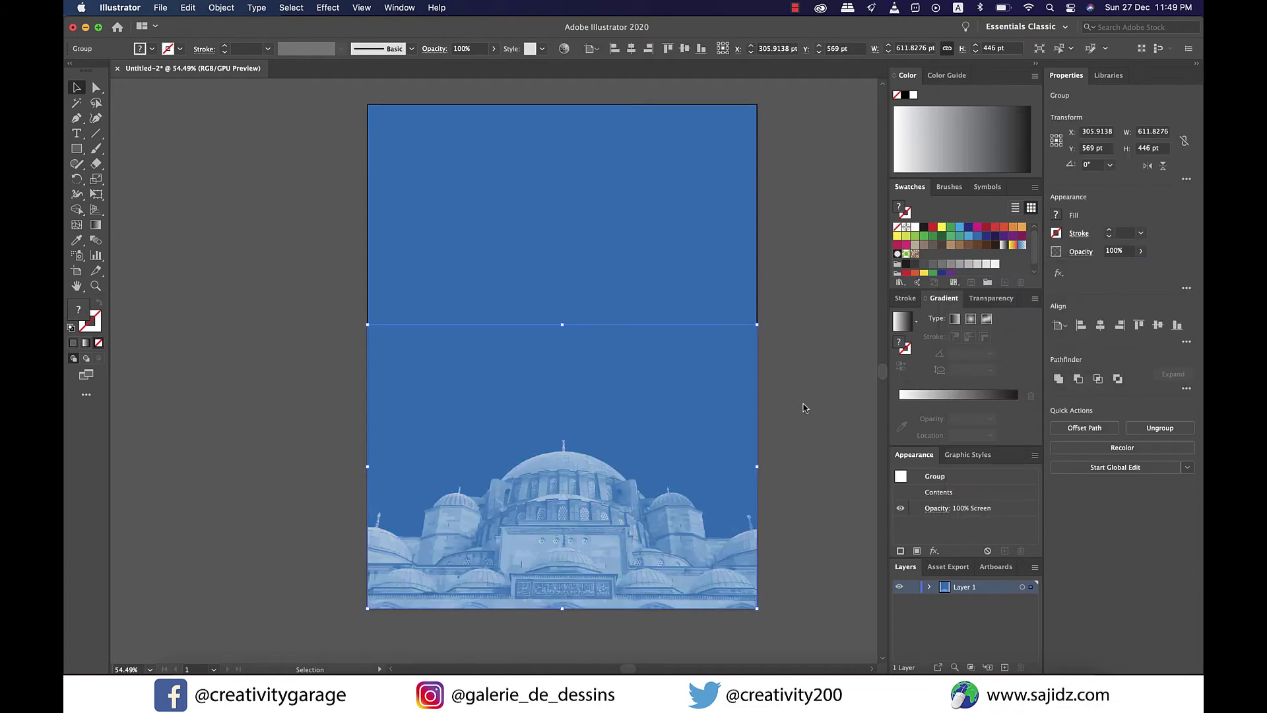
pyautogui.click(792, 320)
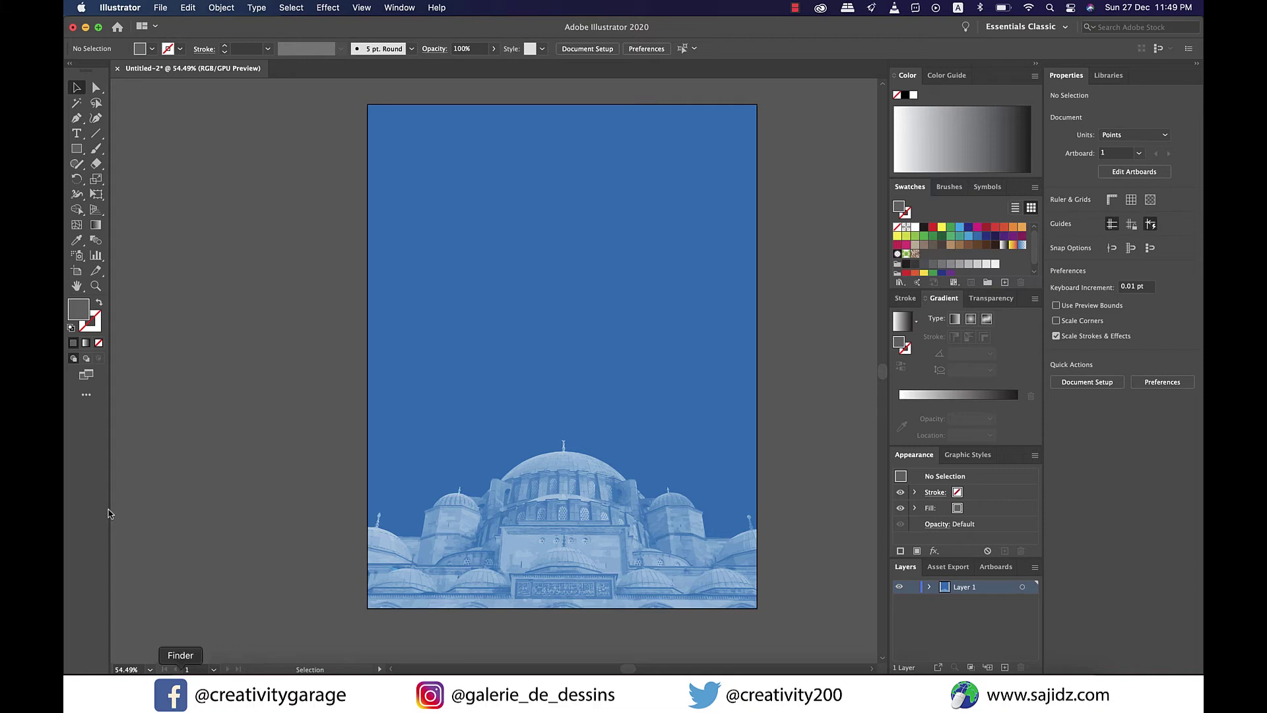
# Create an area text frame of about 180 x 447 pt with placeholder text on the blue area above the monument.
pyautogui.click(77, 134)
pyautogui.moveTo(400, 142); pyautogui.dragTo(516, 432)
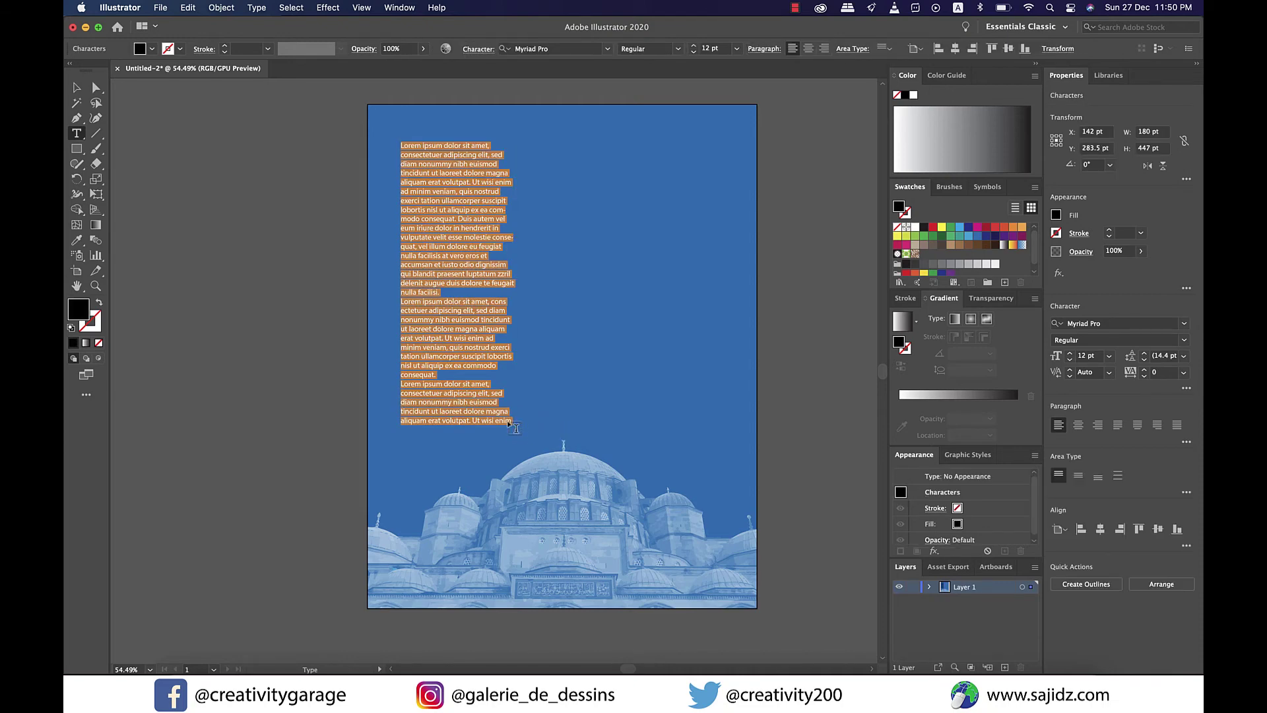
pyautogui.click(77, 88)
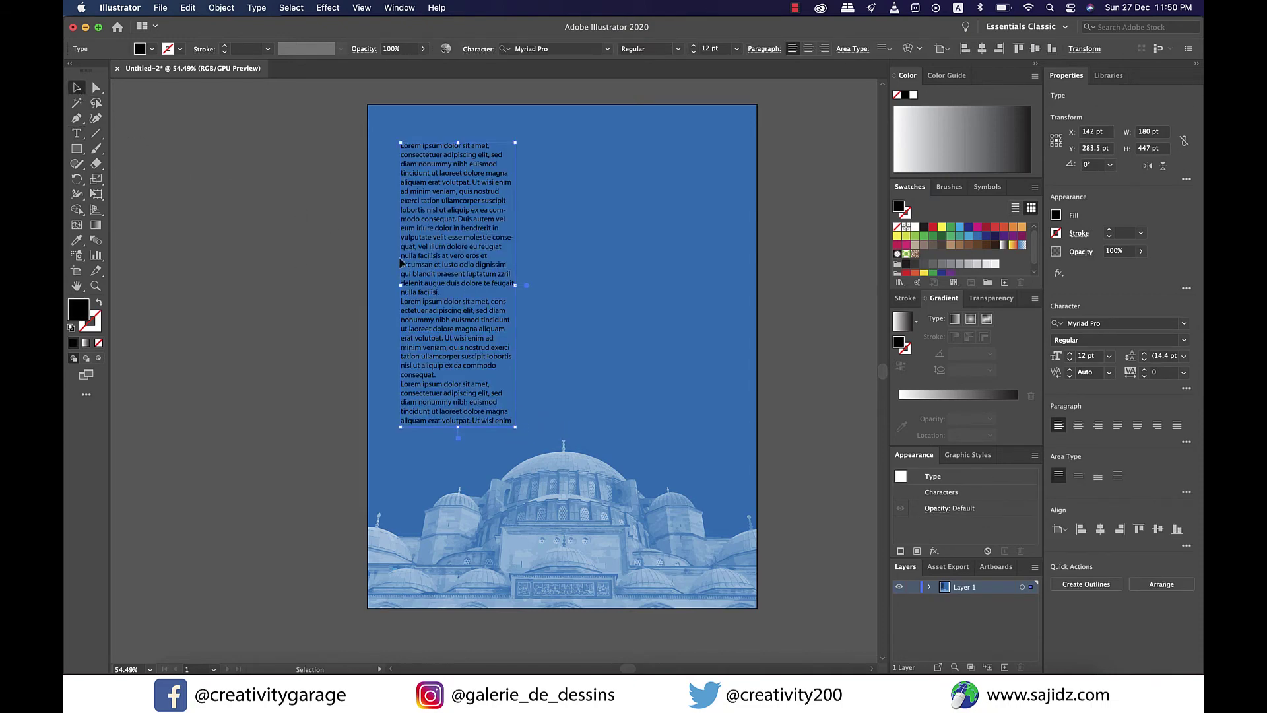
# Select all the placeholder text in the frame and change its fill to white.
pyautogui.doubleClick(447, 285)
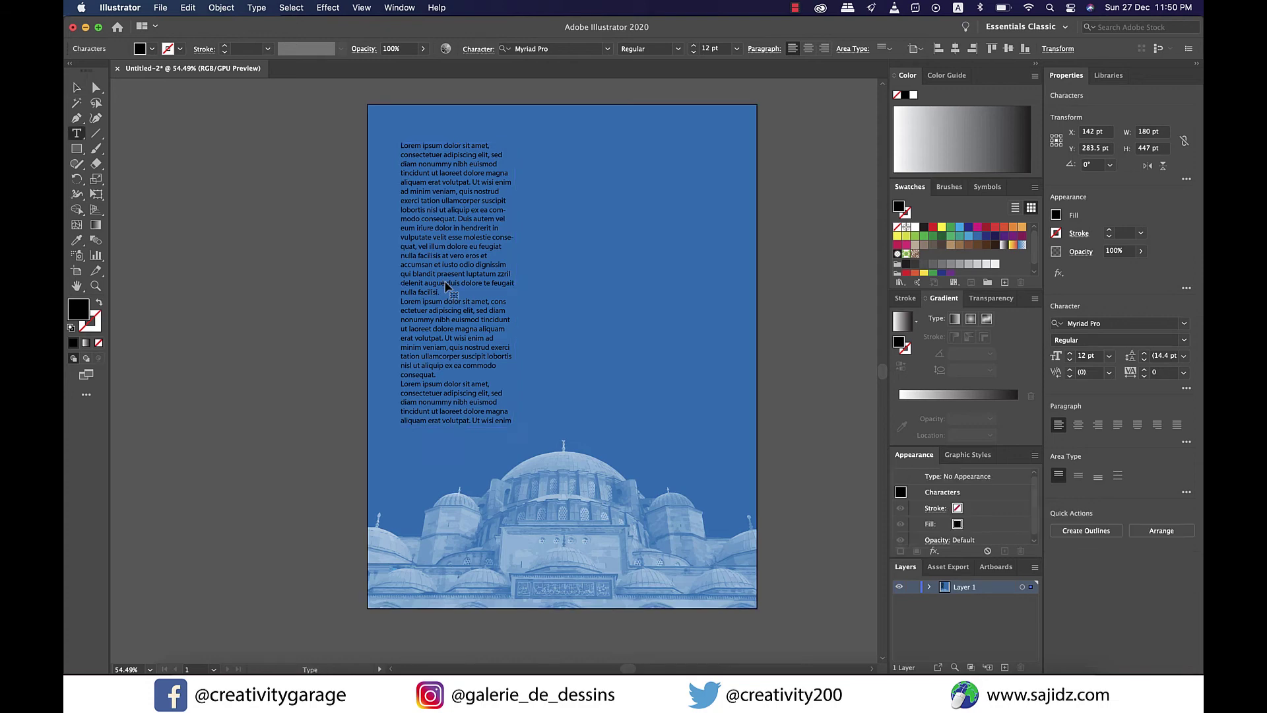
pyautogui.doubleClick(447, 285)
pyautogui.press('super+a')
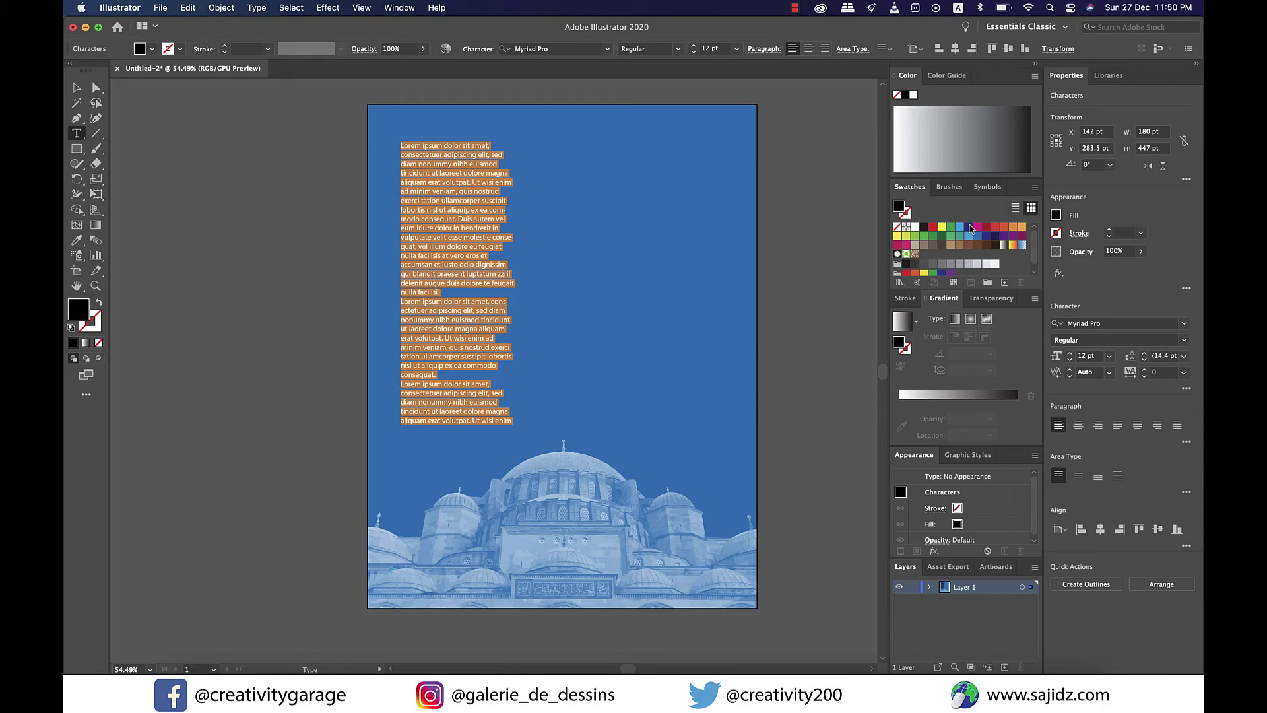
pyautogui.click(1057, 215)
pyautogui.click(937, 261)
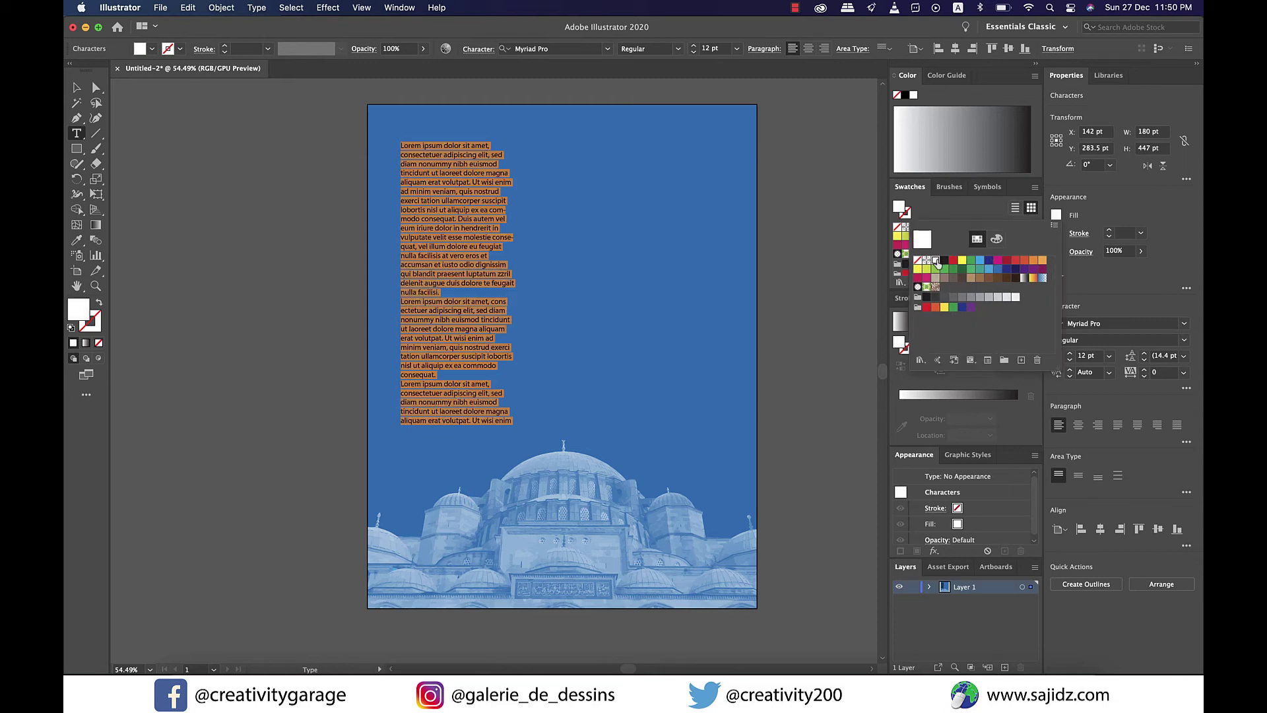
# Deselect the placeholder text column and set the "Mosque in Turkey" title in the Swis721 Hv BT Heavy font.
pyautogui.keyDown('super'); pyautogui.click(231, 235); pyautogui.keyUp('super')
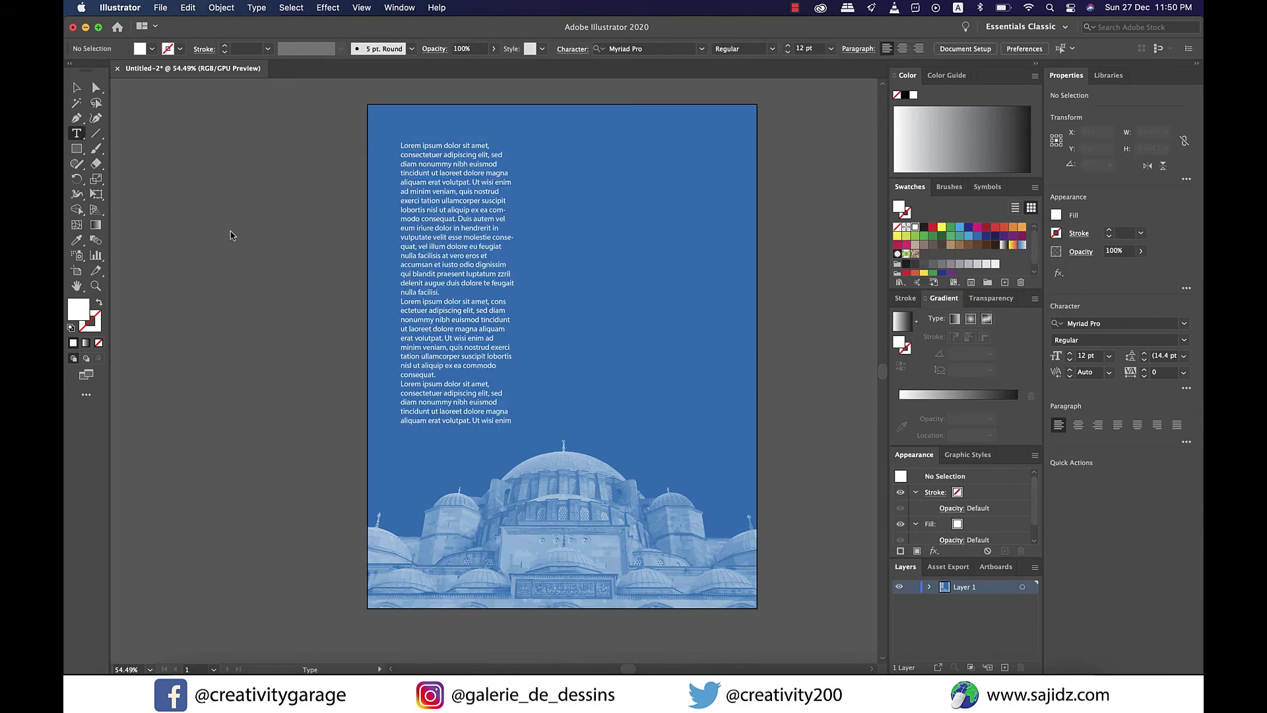
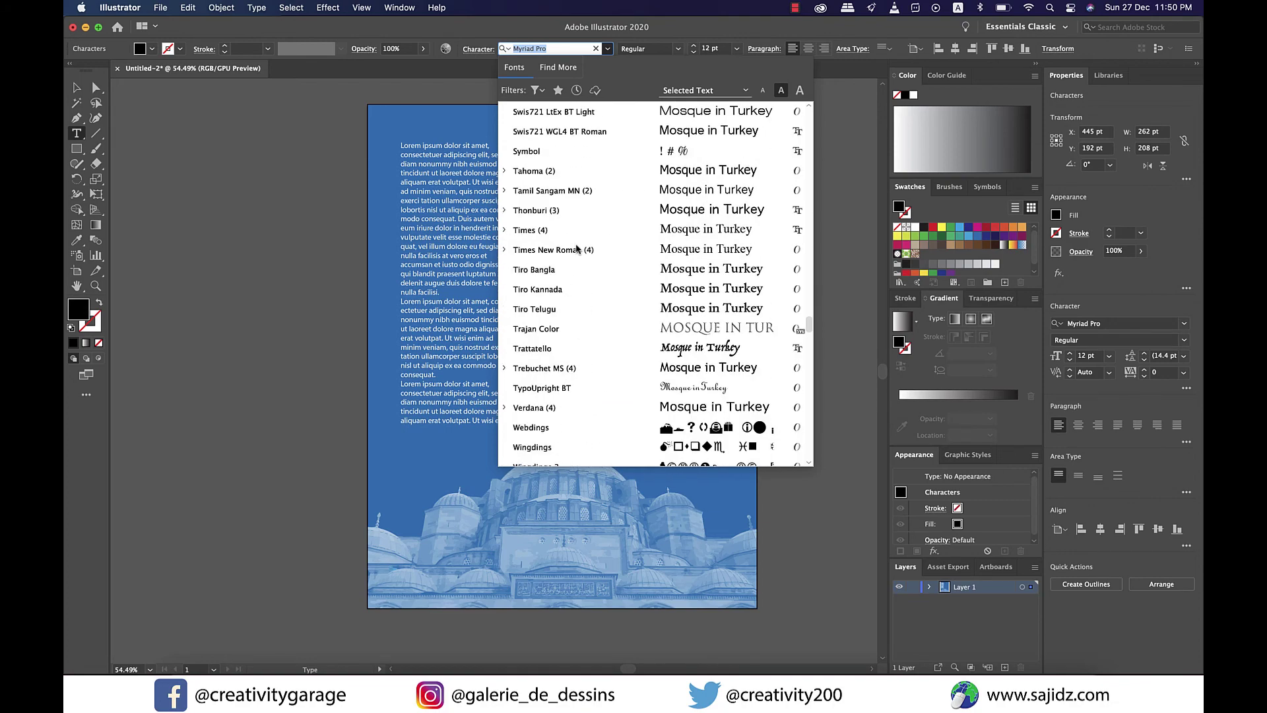
pyautogui.scroll(4, 576, 248)
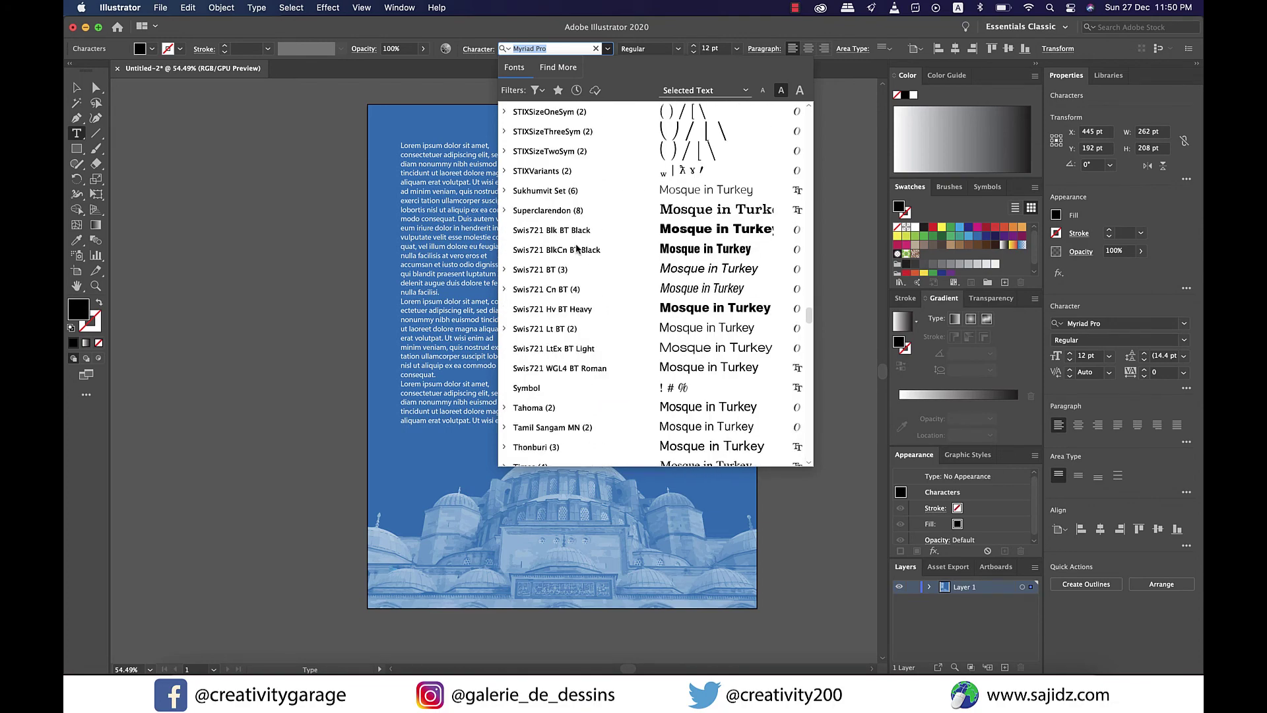
pyautogui.click(573, 309)
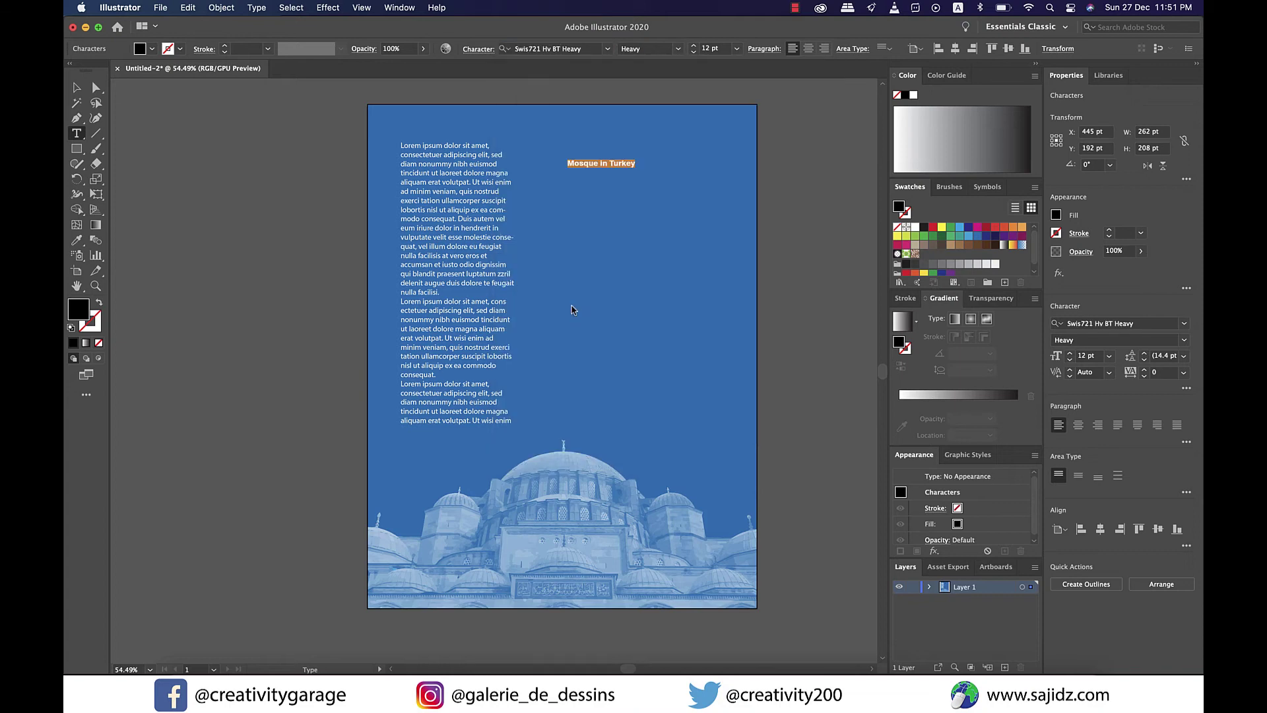
pyautogui.click(76, 90)
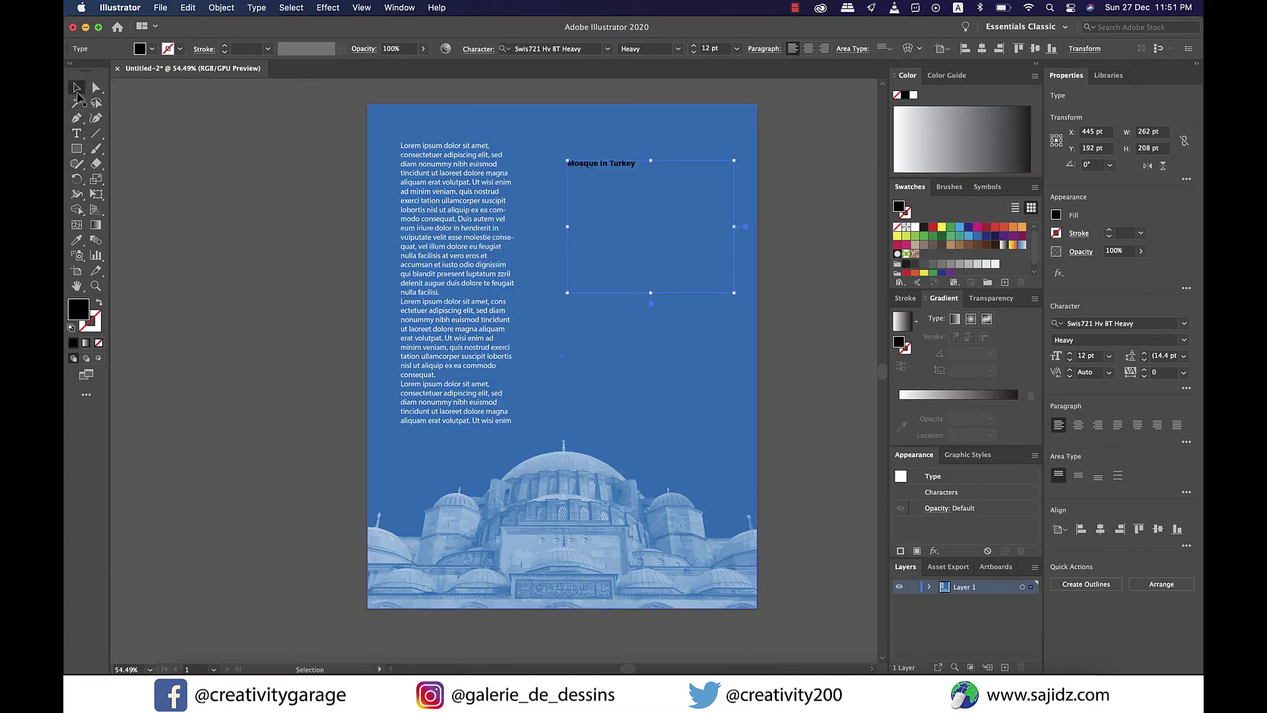
# Select the entire "Mosque in Turkey" title text and set its font size to 24 pt.
pyautogui.doubleClick(624, 165)
pyautogui.doubleClick(624, 165)
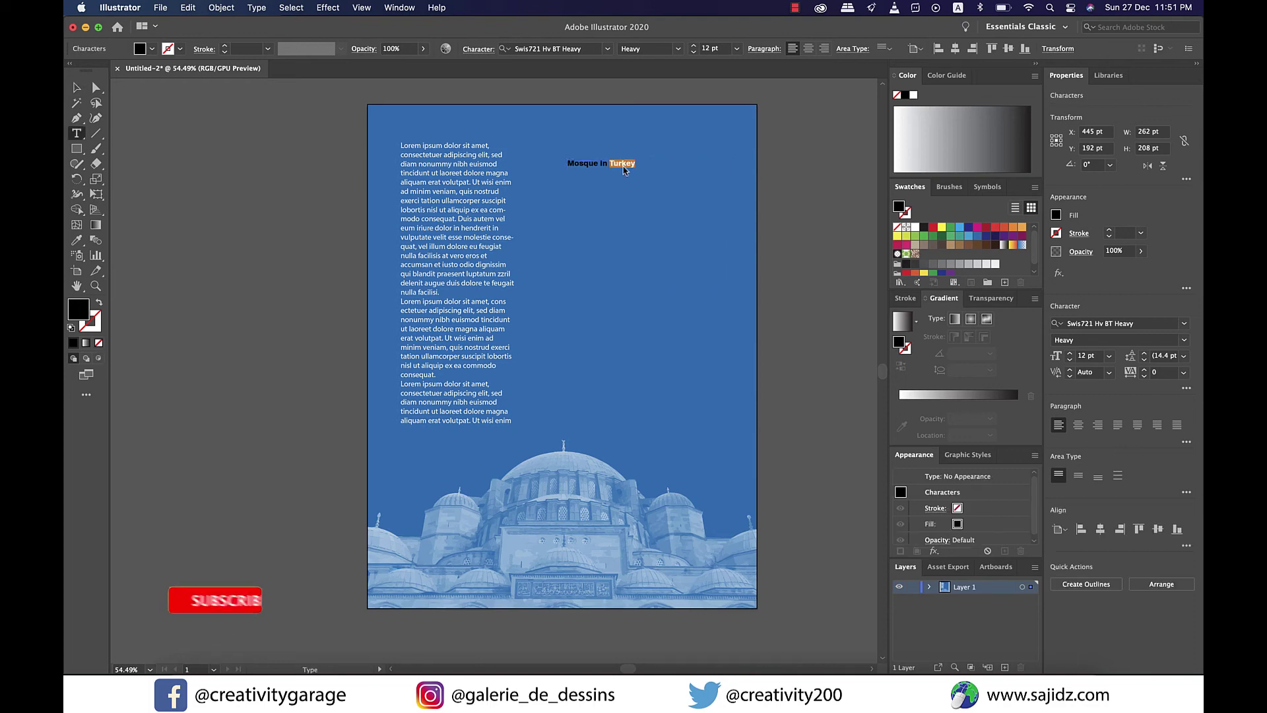
pyautogui.tripleClick(624, 165)
pyautogui.click(738, 49)
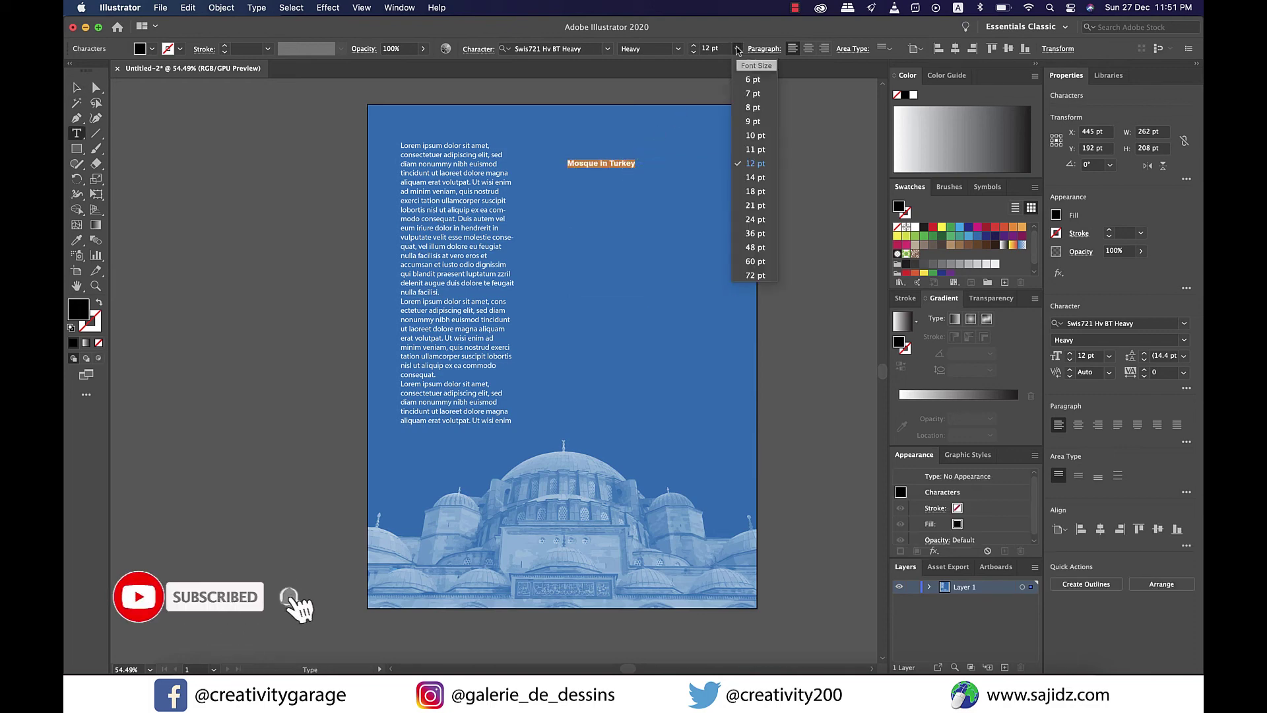
pyautogui.click(756, 220)
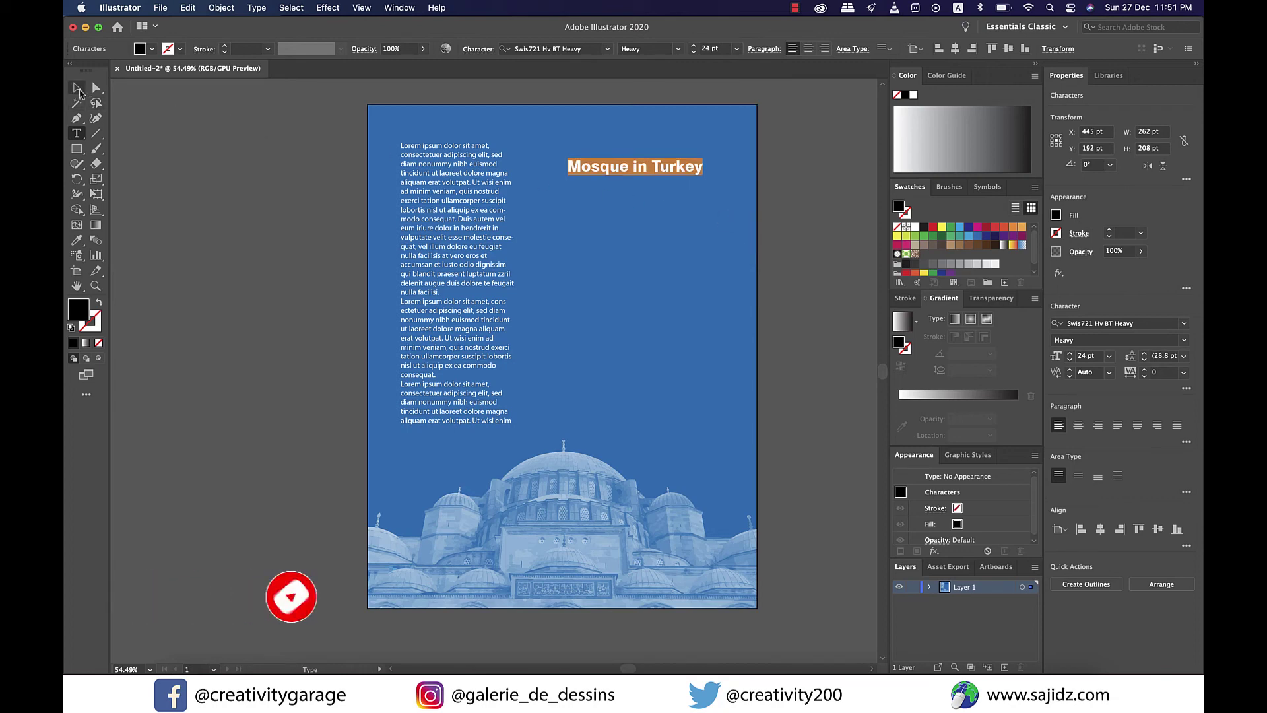
pyautogui.click(77, 88)
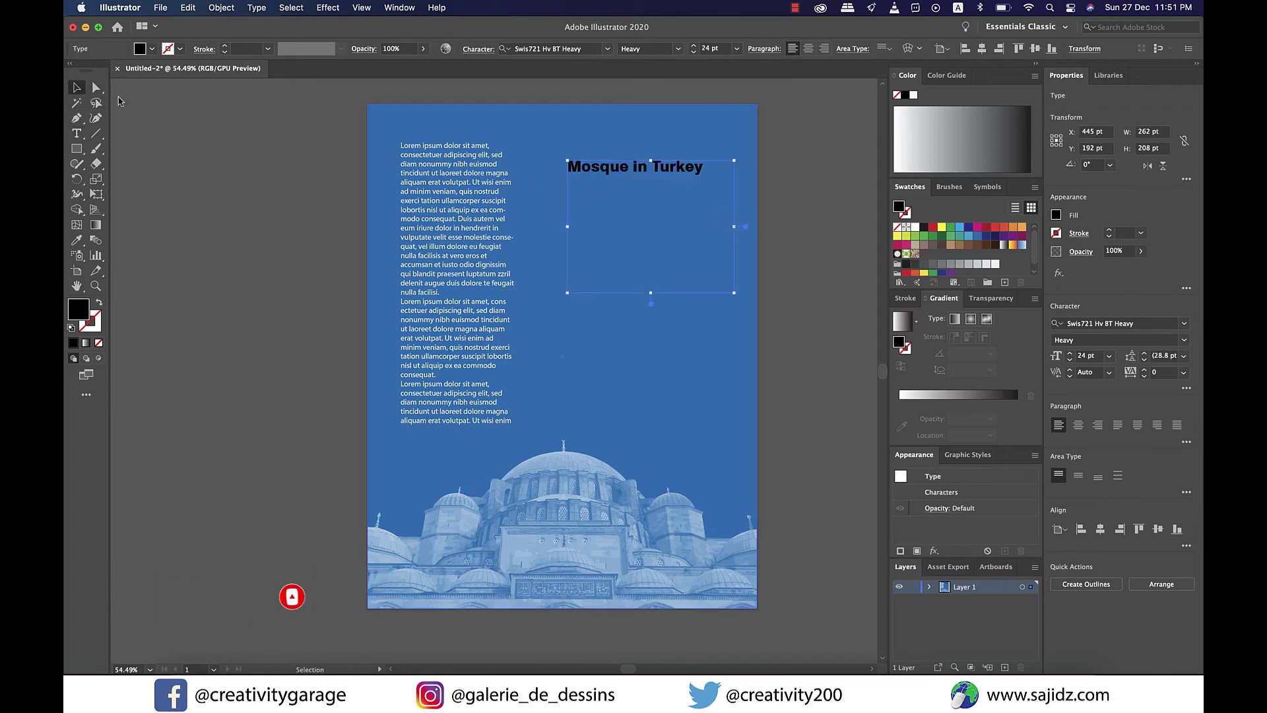
# Change the fill of the whole "Mosque in Turkey" title to white and finish editing the text.
pyautogui.doubleClick(669, 173)
pyautogui.press('super+a')
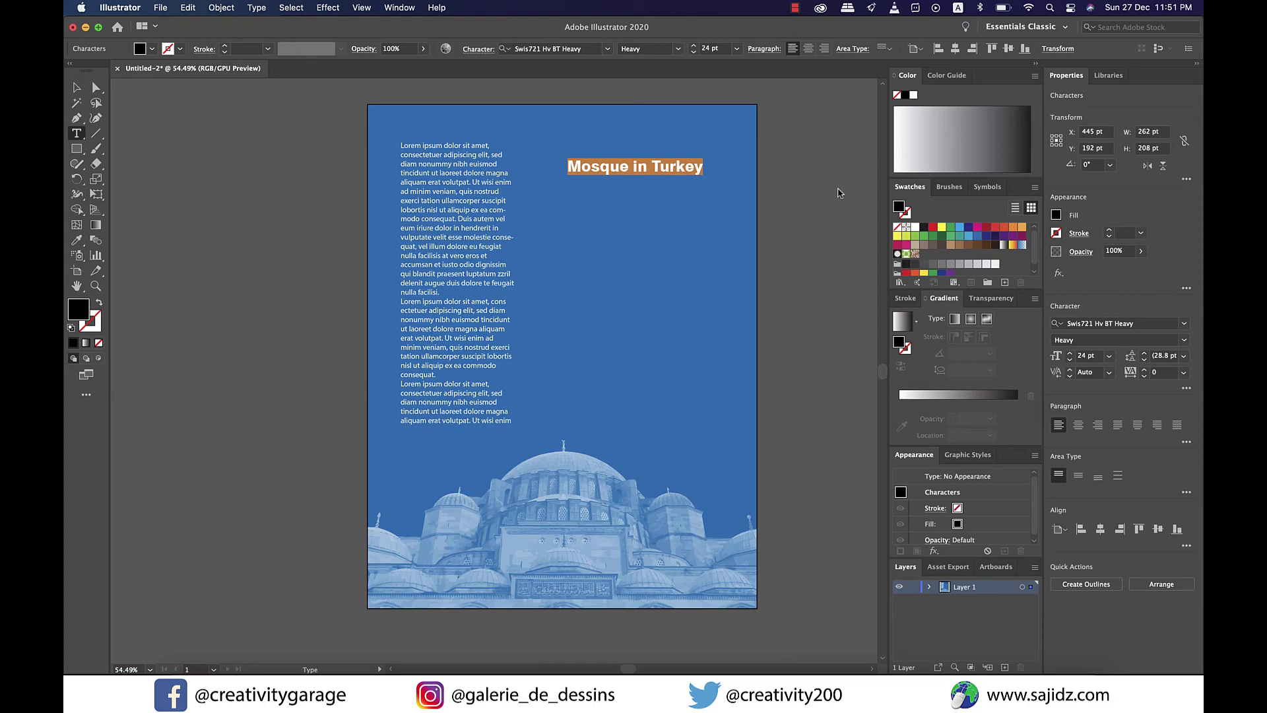
pyautogui.click(1059, 218)
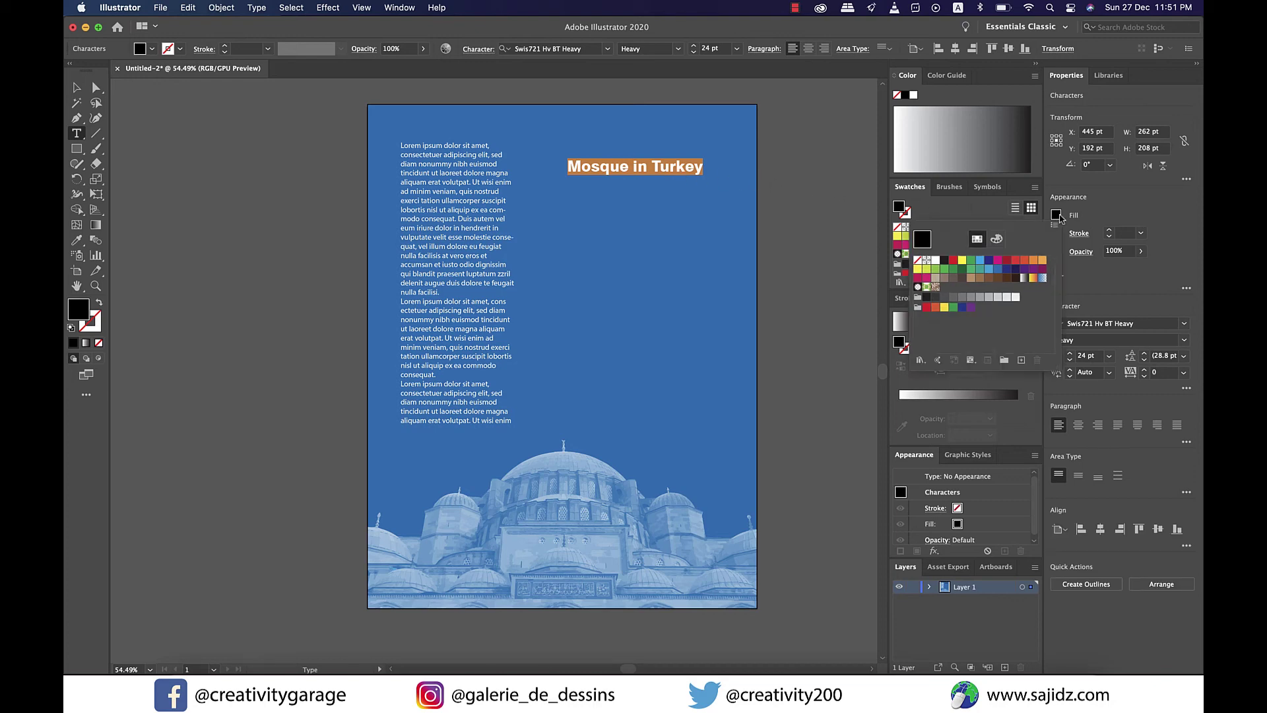
pyautogui.click(940, 262)
pyautogui.press('Escape')
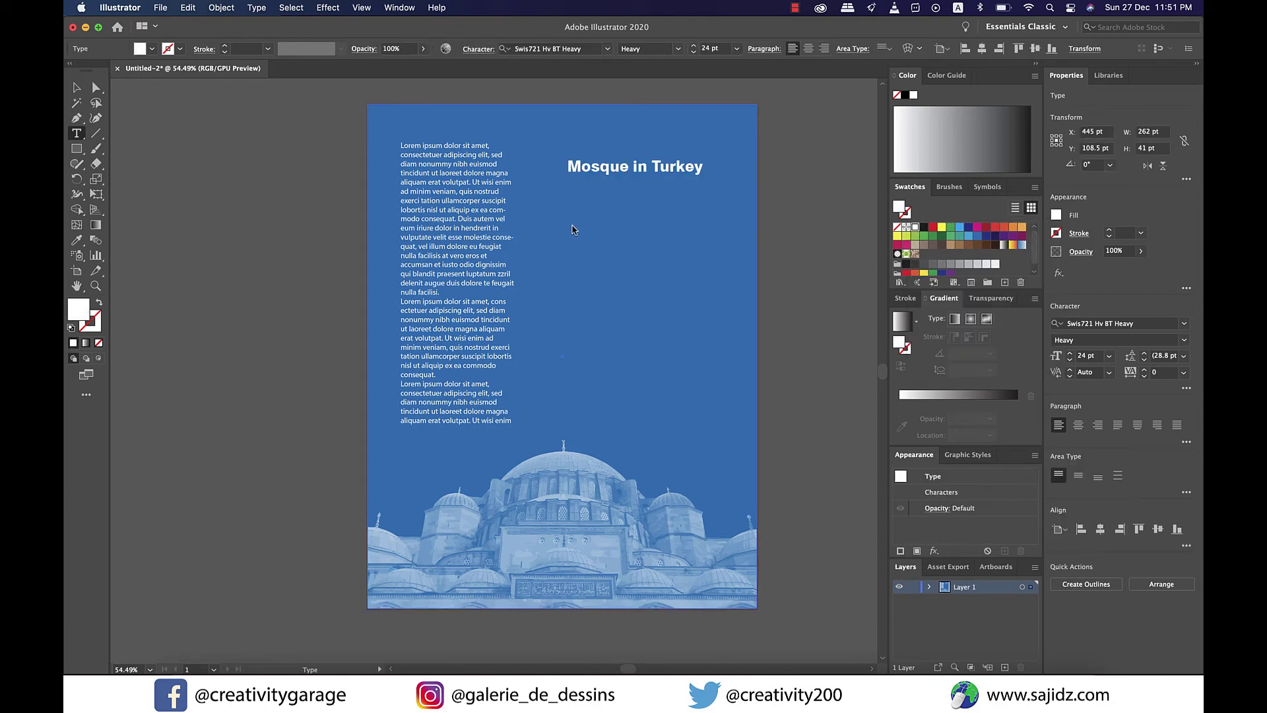
# Create an area text frame of about 225 x 292 pt below the title, with placeholder text in Minion Variable Concept Bold at 18 pt.
pyautogui.moveTo(573, 226); pyautogui.dragTo(718, 416)
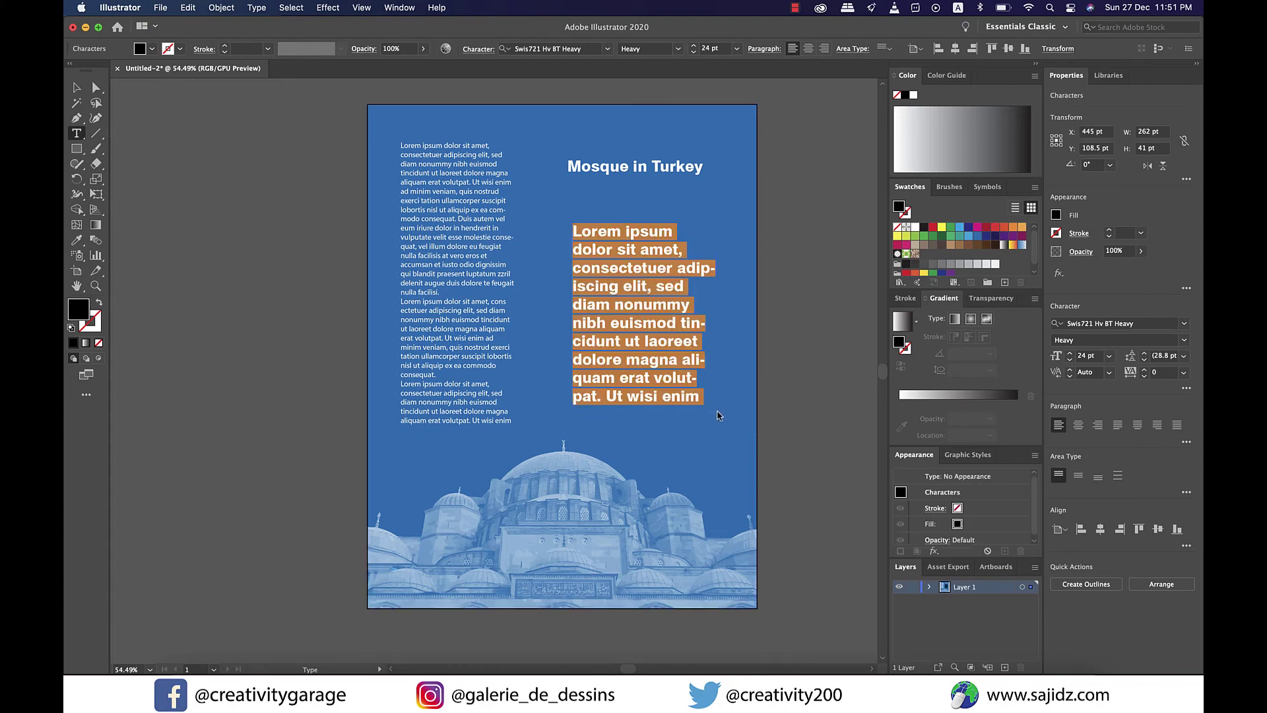
pyautogui.click(608, 49)
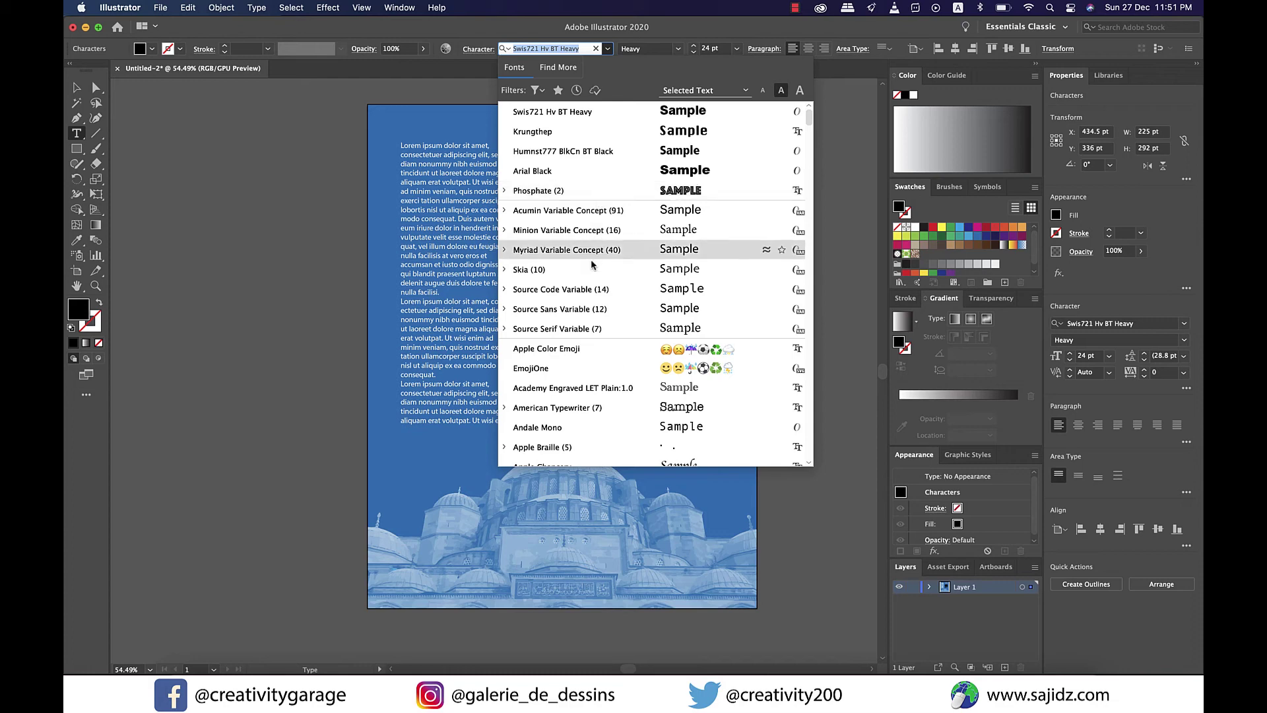
pyautogui.click(587, 238)
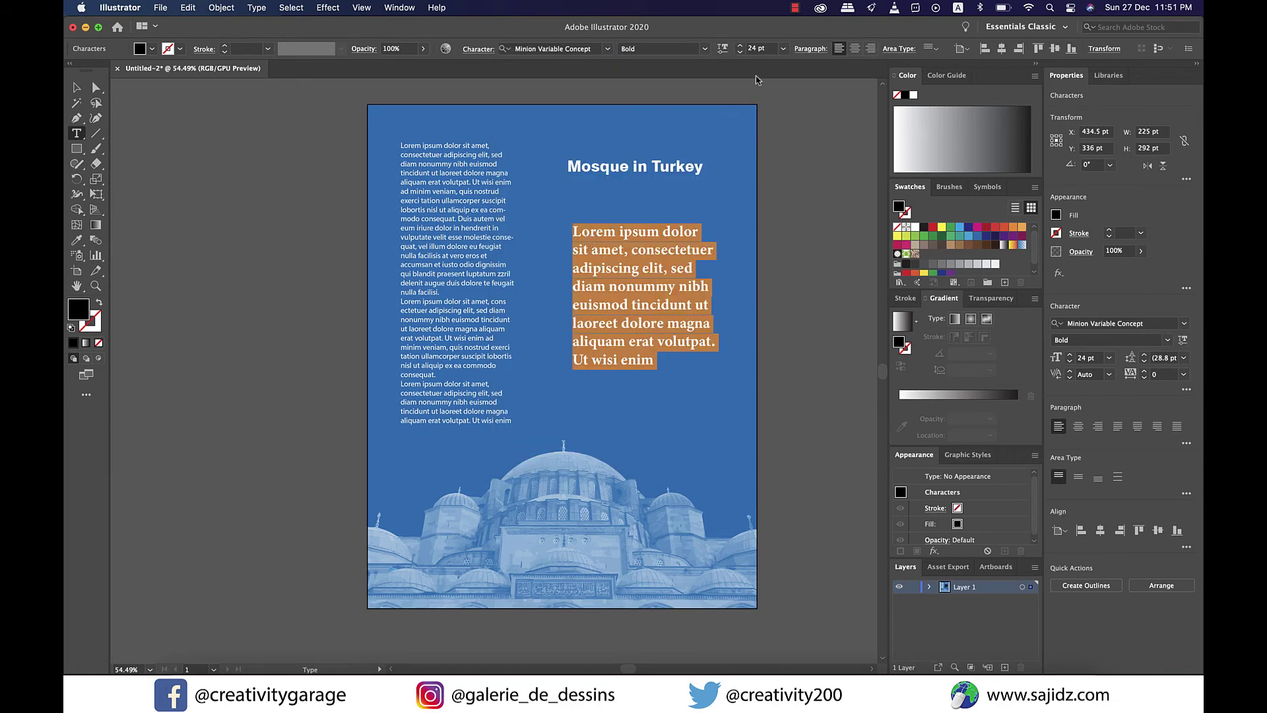
pyautogui.click(783, 48)
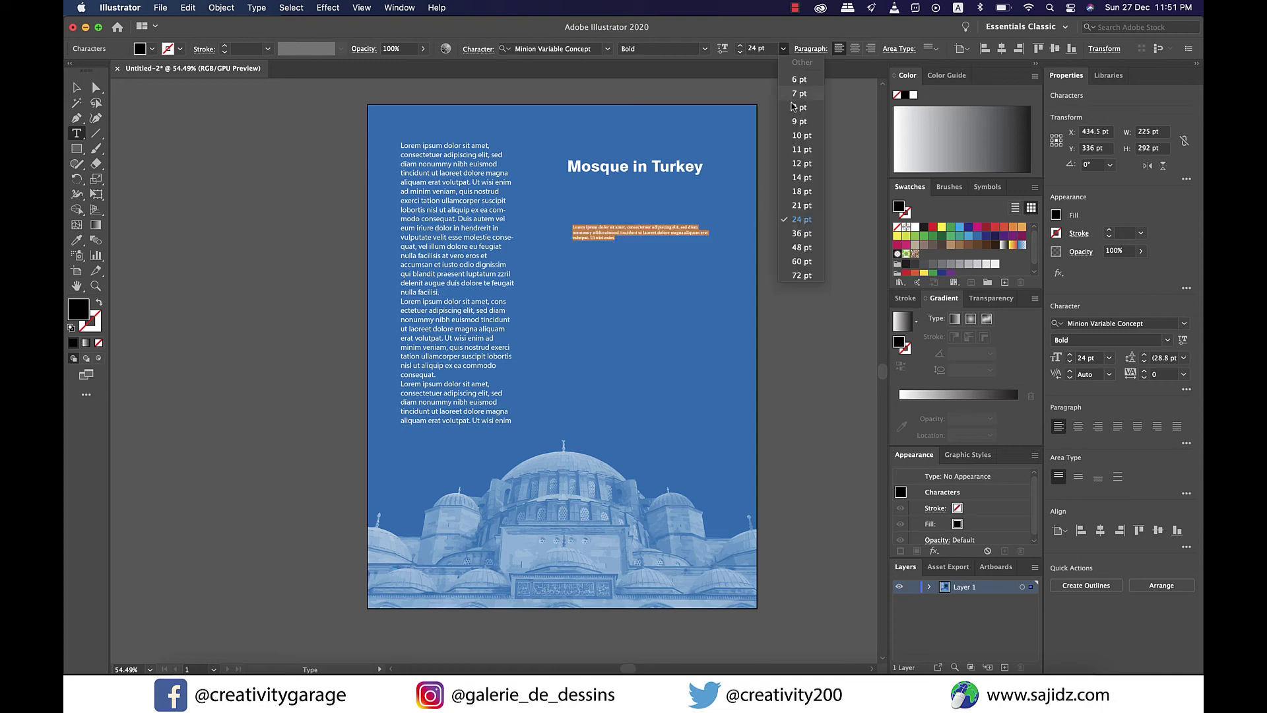
pyautogui.click(804, 191)
pyautogui.press('Escape')
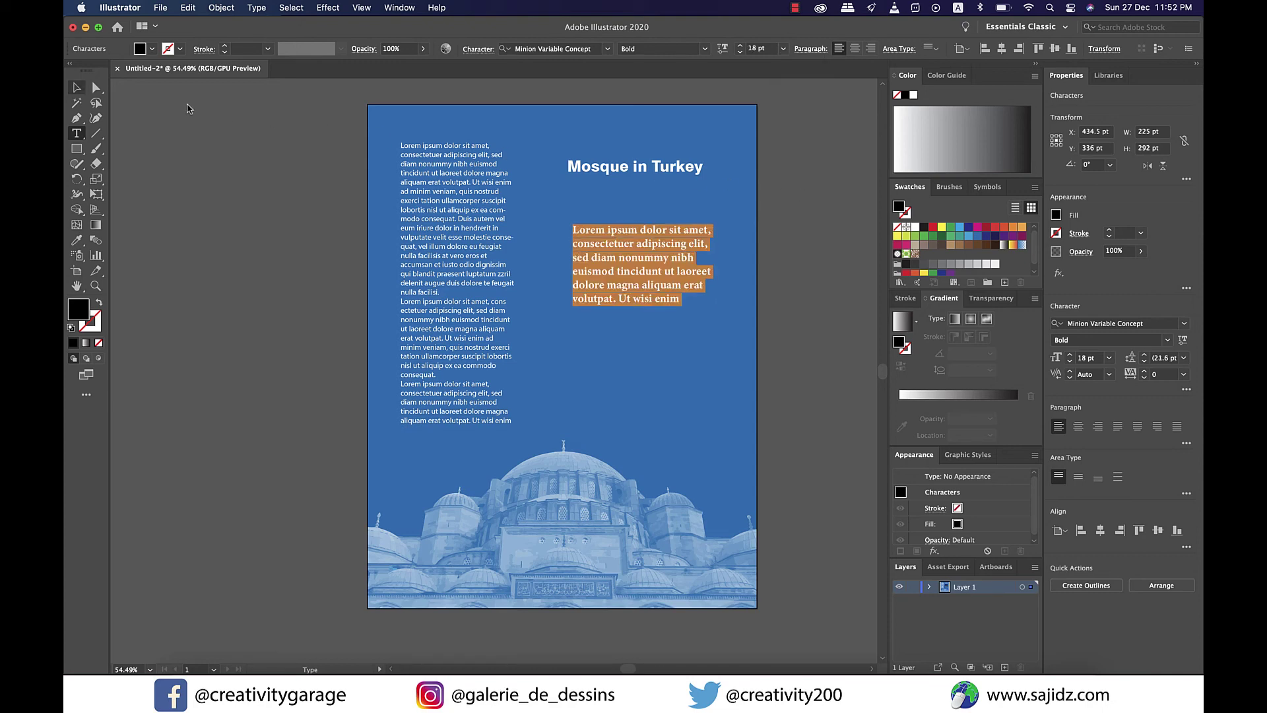
# Select all the placeholder text below the title, change its fill to white, and deselect it.
pyautogui.doubleClick(621, 258)
pyautogui.press('super+a')
pyautogui.click(1056, 214)
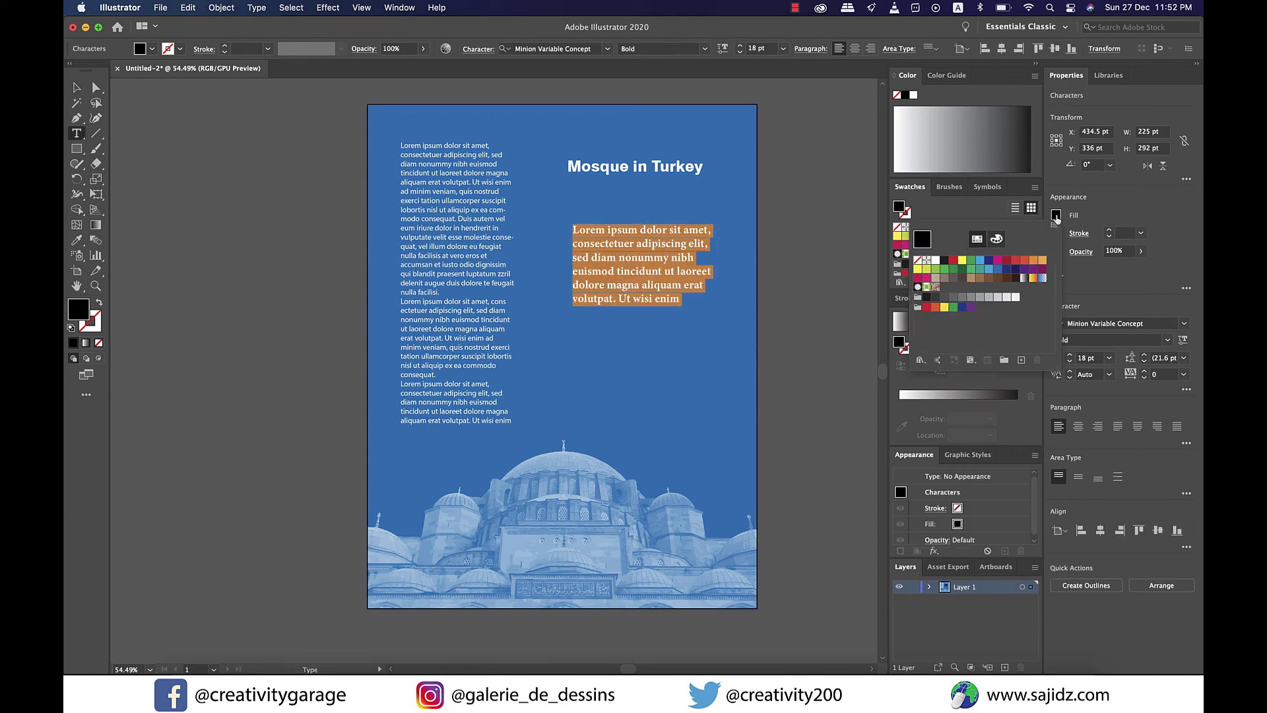
pyautogui.click(935, 266)
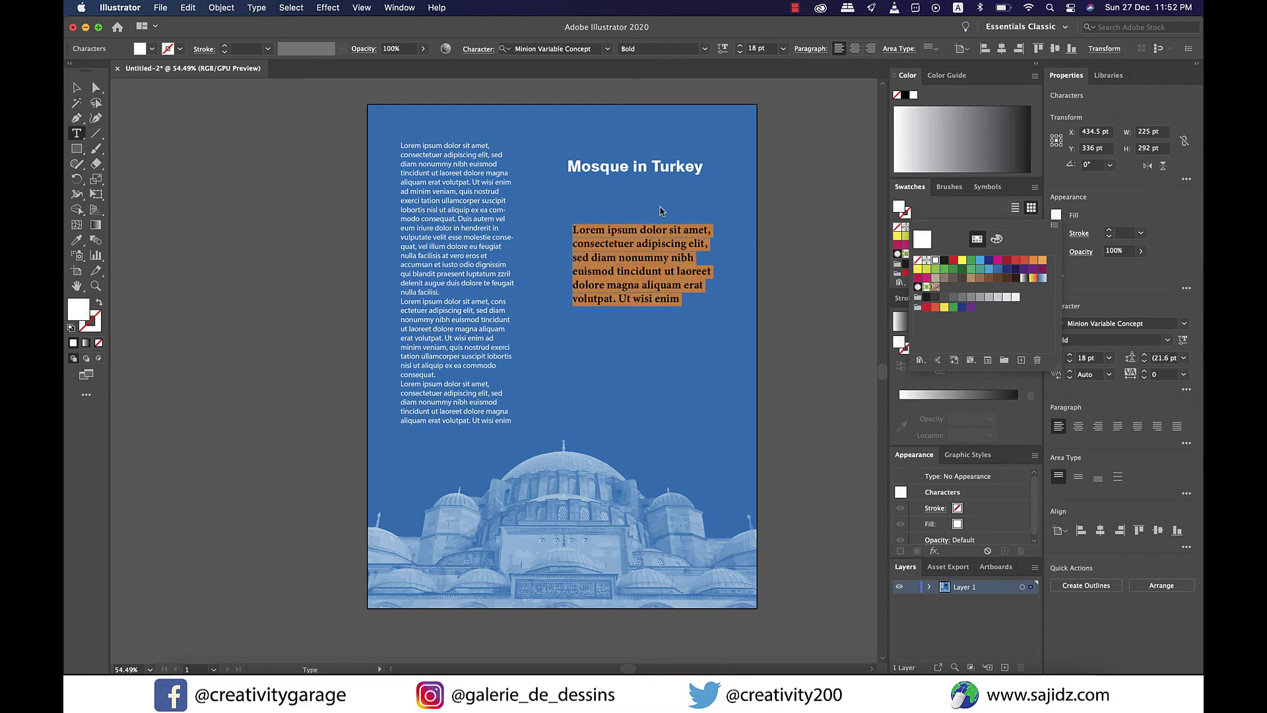
pyautogui.press('shift+super+a')
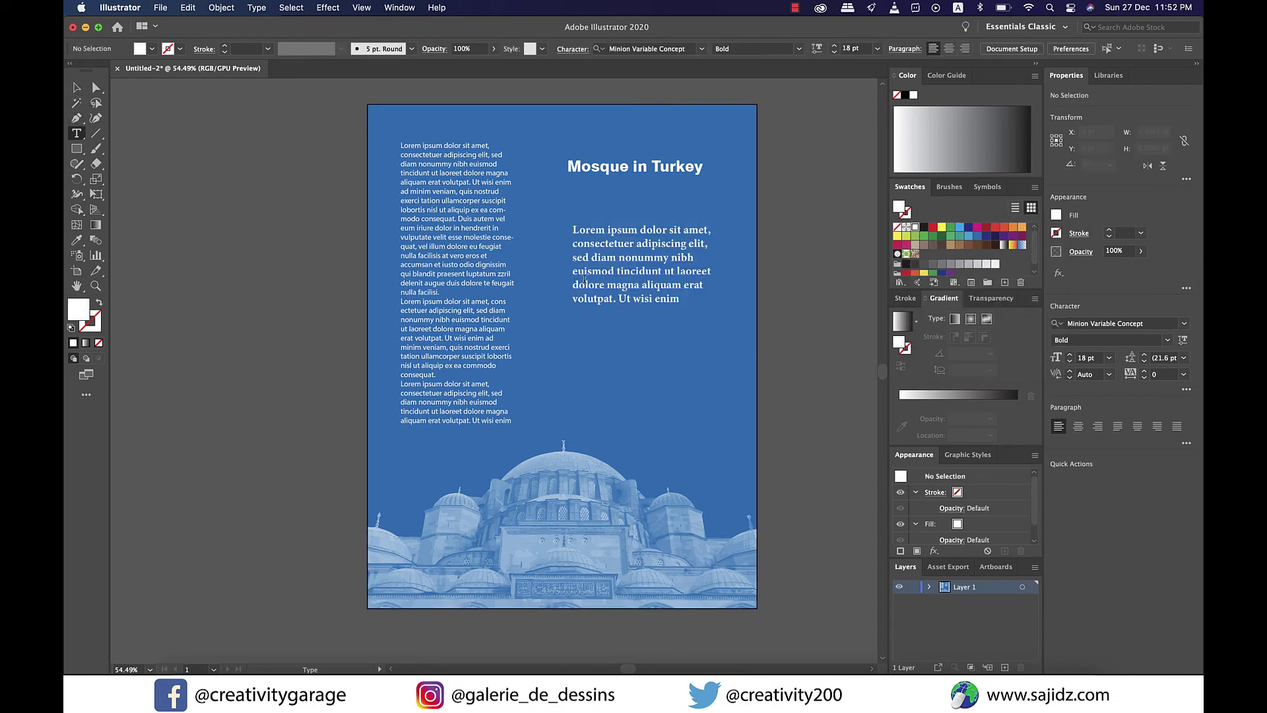
# Move the paragraph frame up closer beneath the title, in line with the title's start, and deselect it.
pyautogui.moveTo(635, 286); pyautogui.dragTo(631, 271)
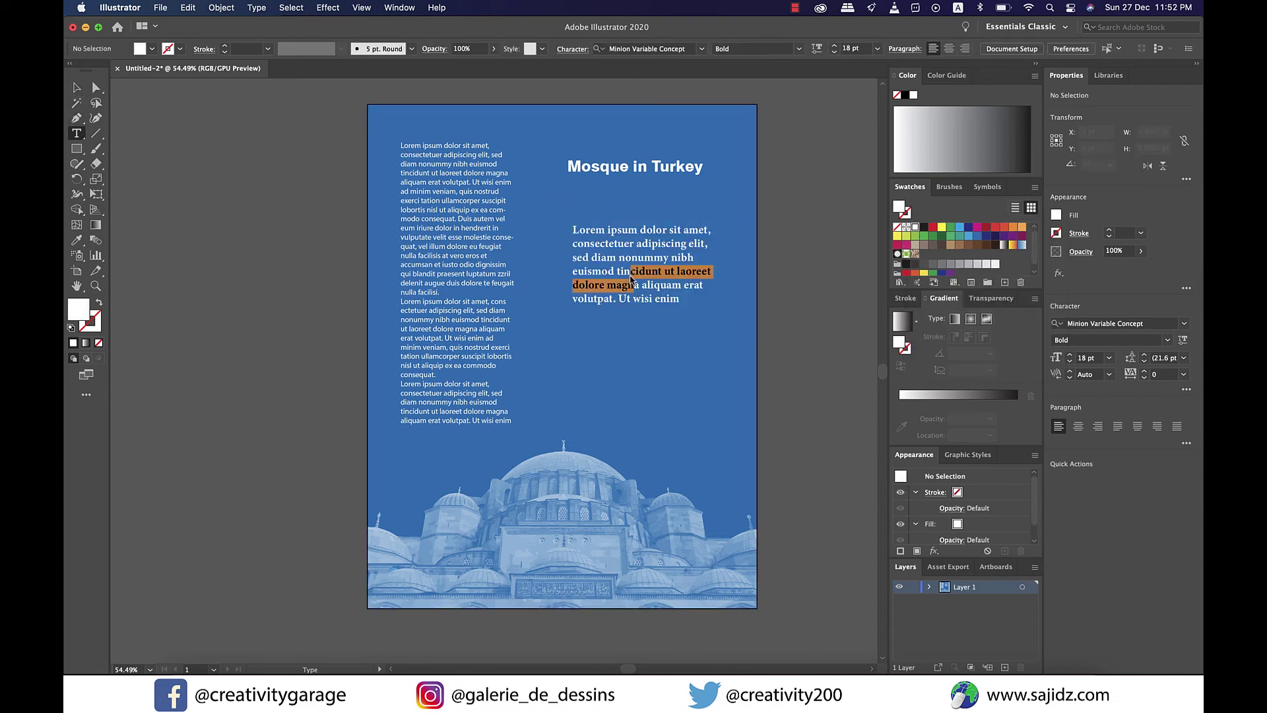
pyautogui.click(78, 87)
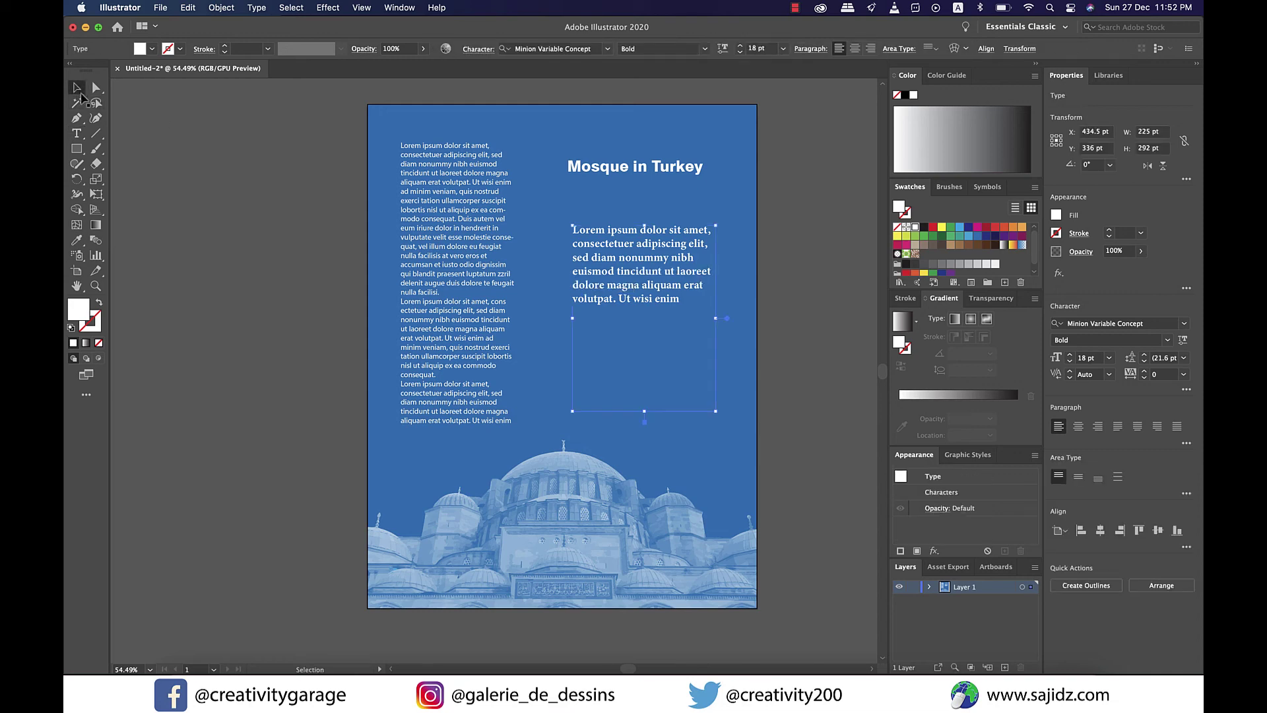
pyautogui.click(781, 286)
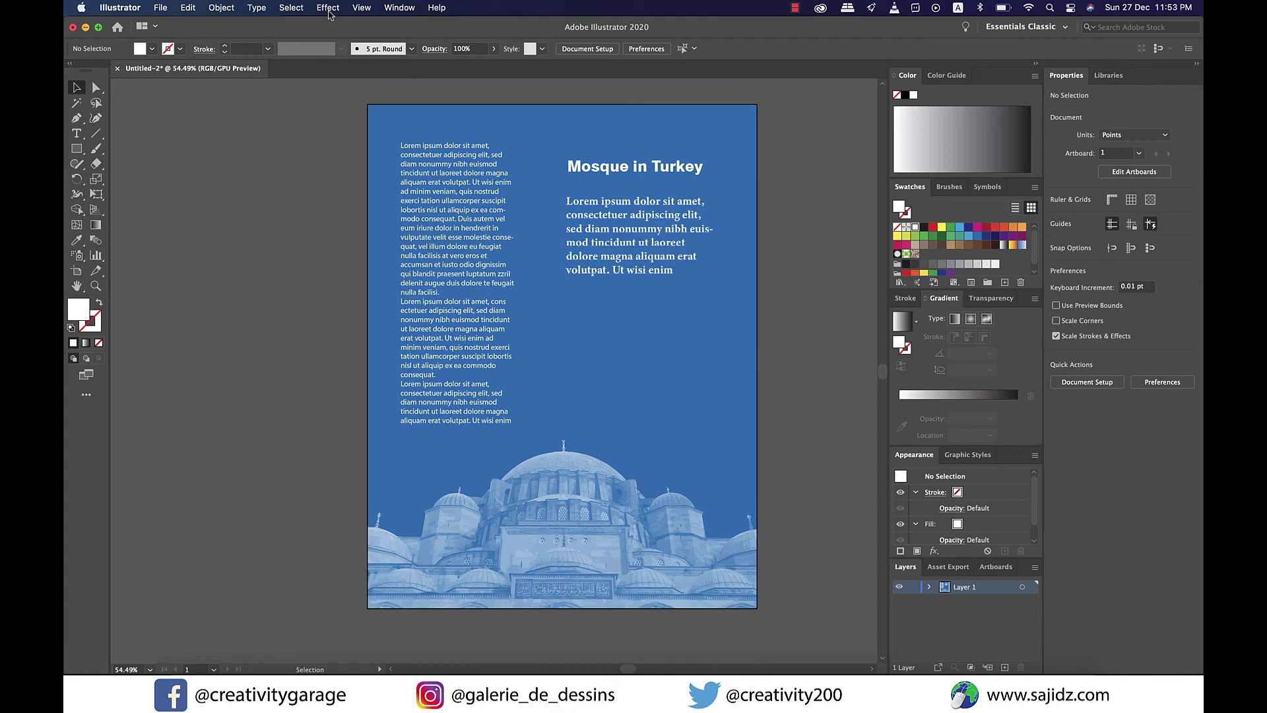
# Apply the Color Halftone pixelate effect to the monument artwork.
pyautogui.click(328, 8)
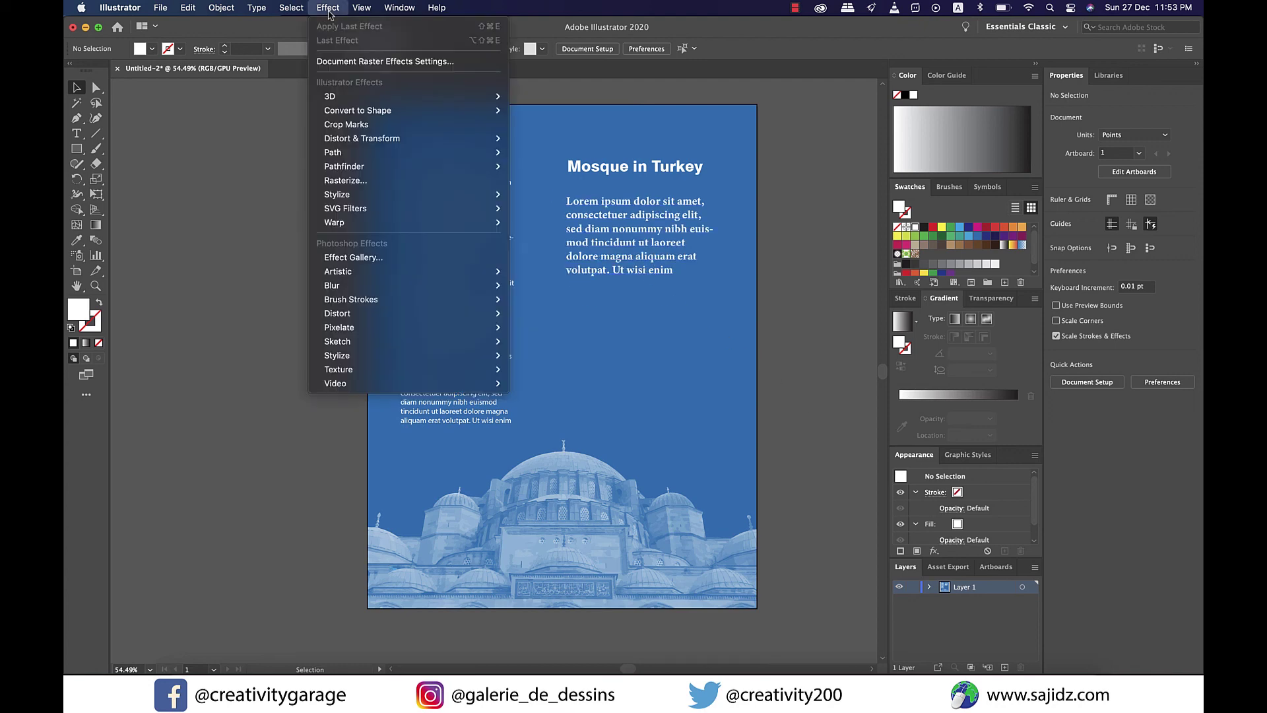
pyautogui.moveTo(496, 330)
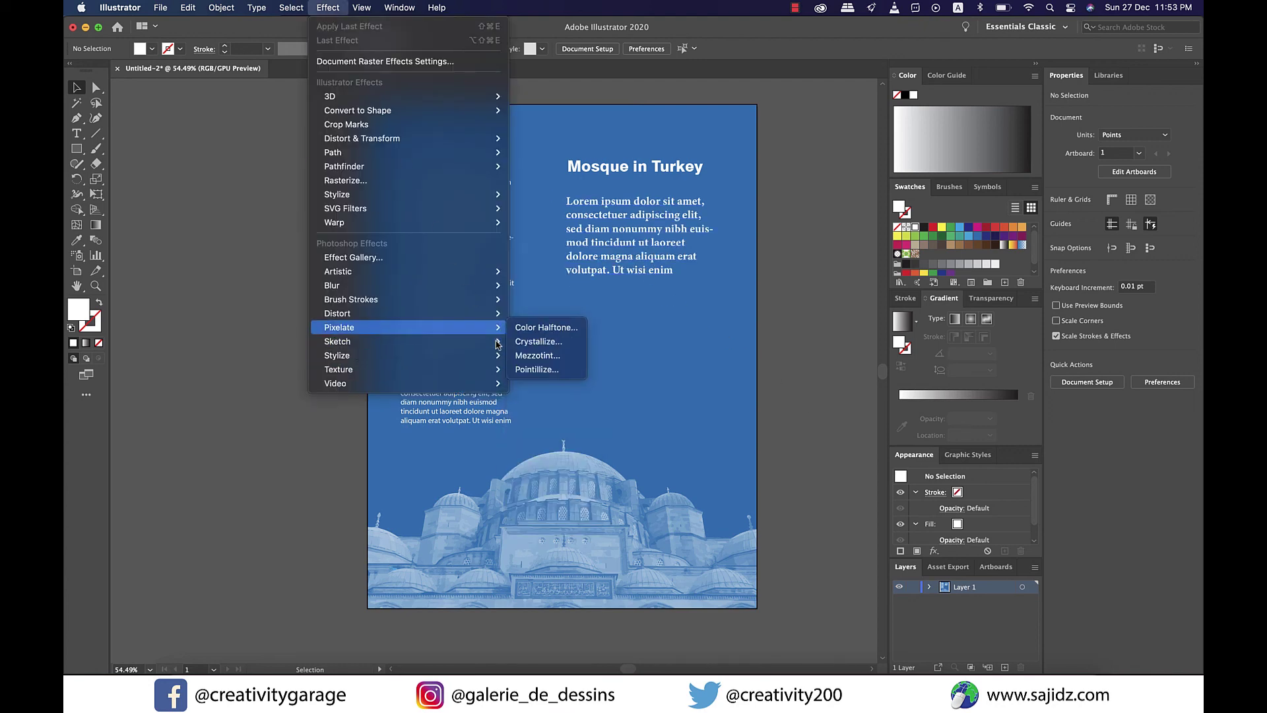
pyautogui.click(547, 327)
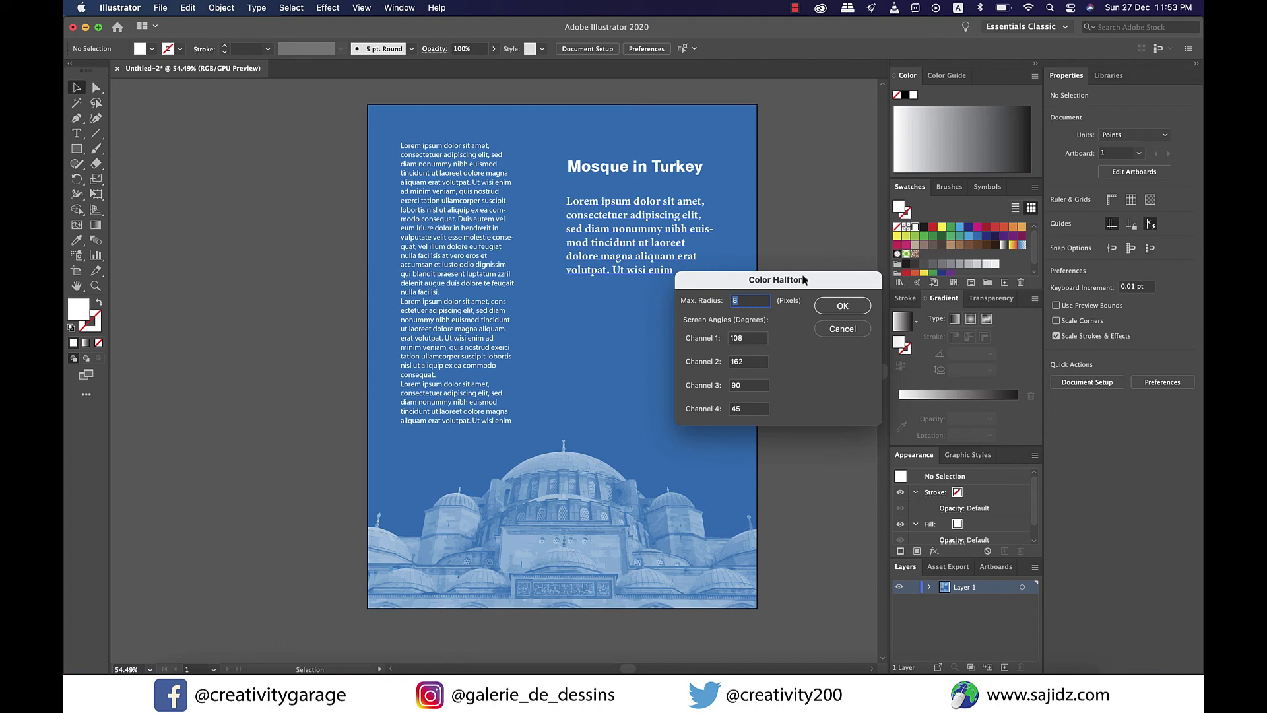
pyautogui.moveTo(804, 279); pyautogui.dragTo(837, 269)
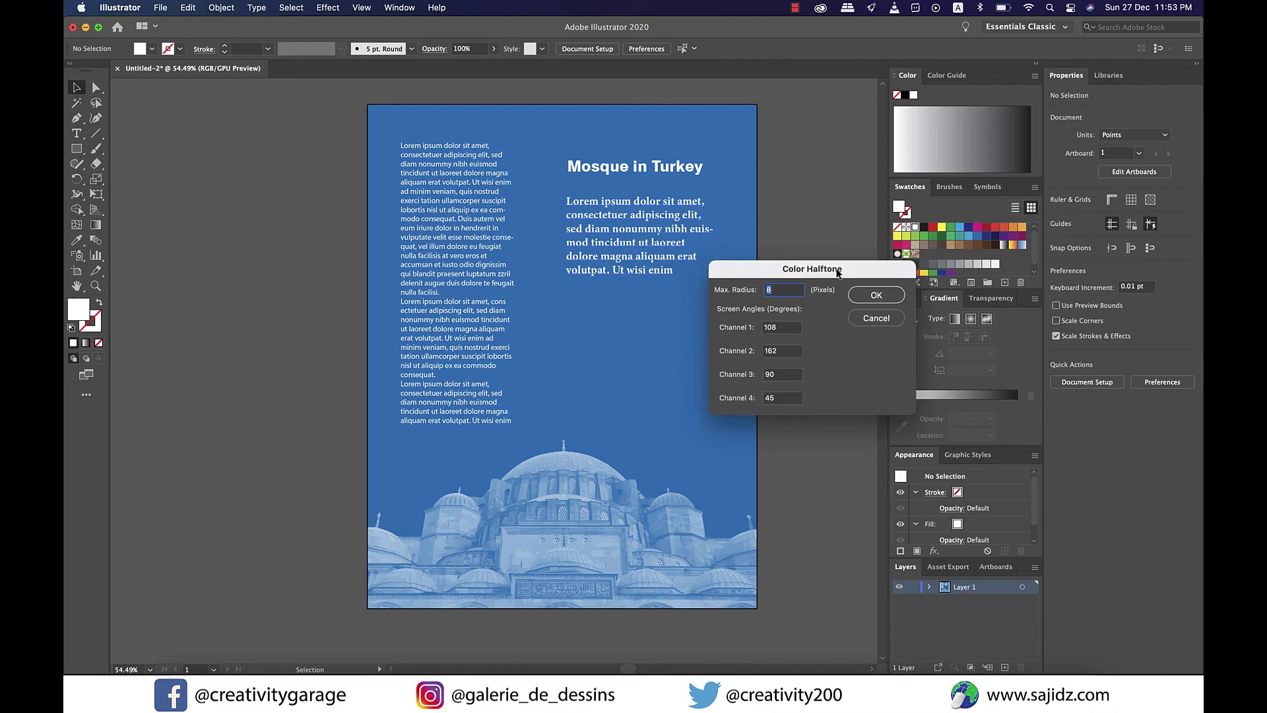
pyautogui.press('Return')
pyautogui.scroll(5, 615, 525)
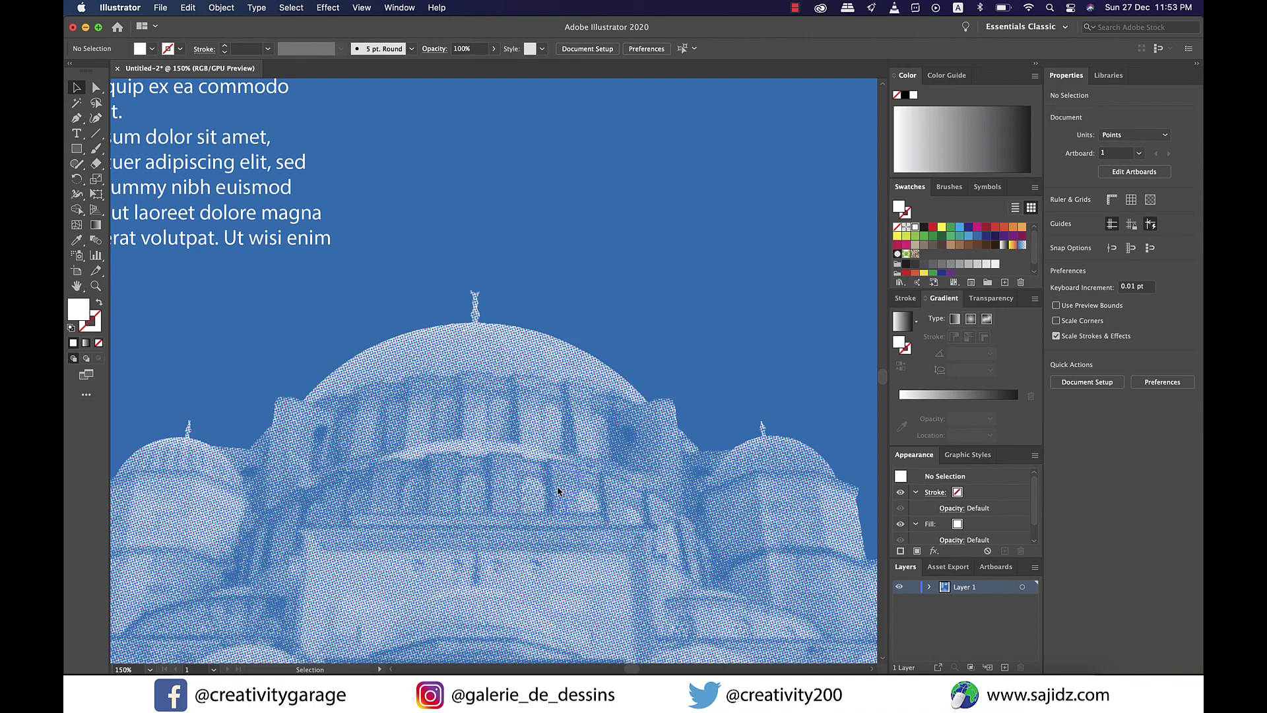
pyautogui.scroll(-5, 557, 492)
pyautogui.scroll(5, 557, 492)
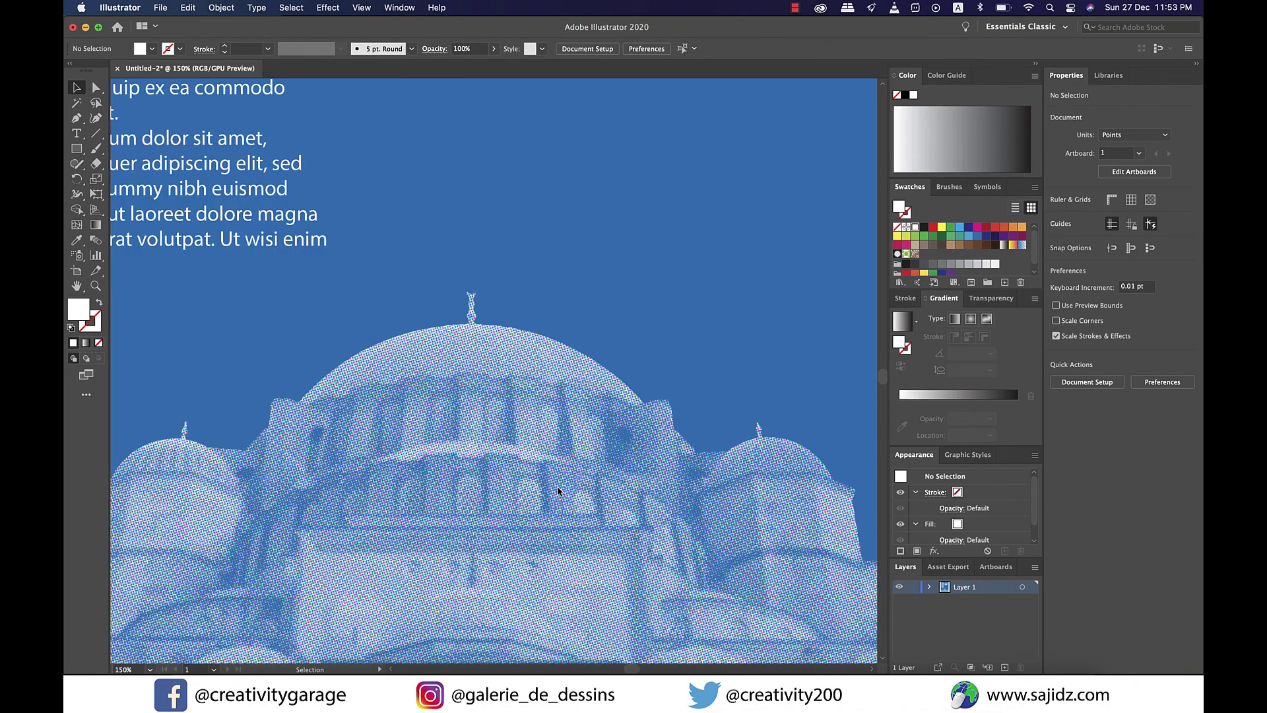
pyautogui.scroll(-3, 557, 492)
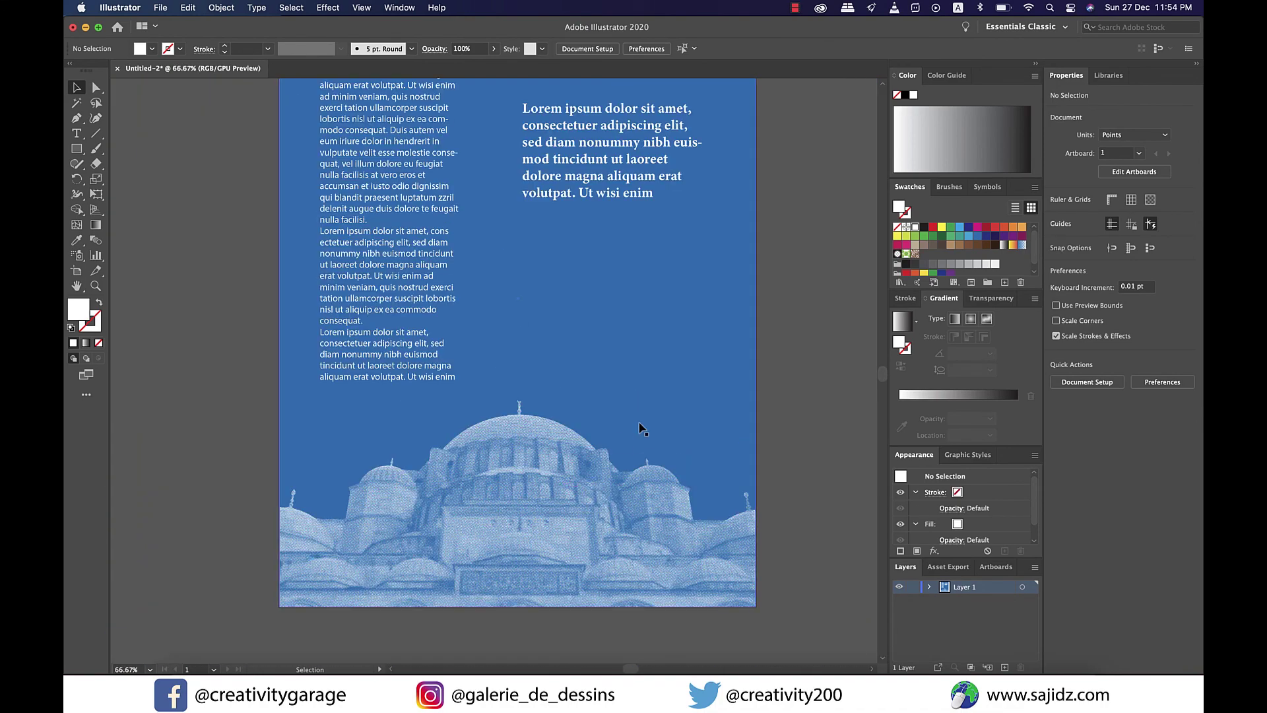